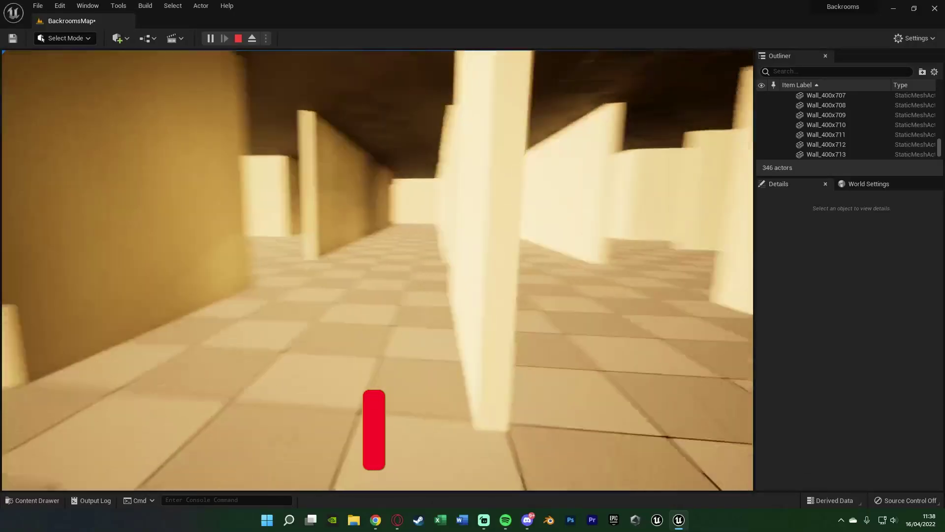
- Walk through the Backrooms maze in play mode to examine its corridors and lighting, and end the play session
{"action": "key", "text": "w"}
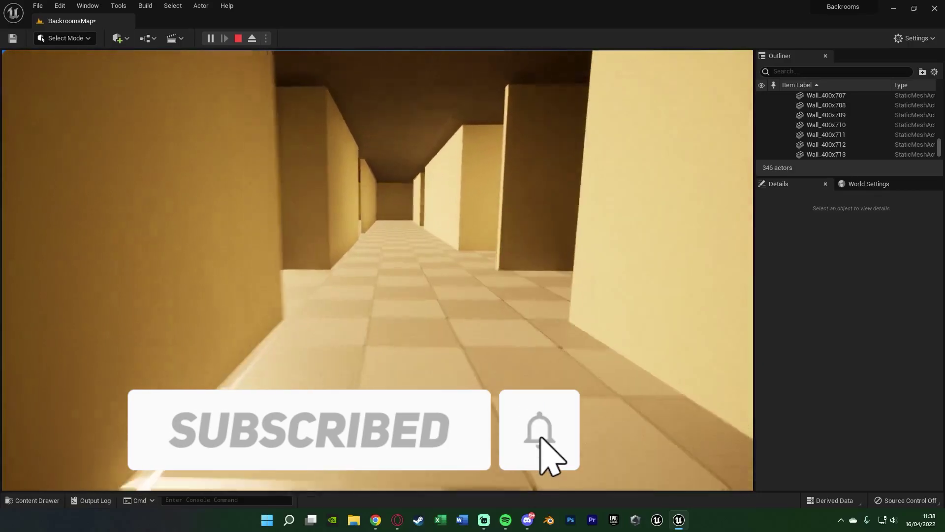
{"action": "key", "text": "w"}
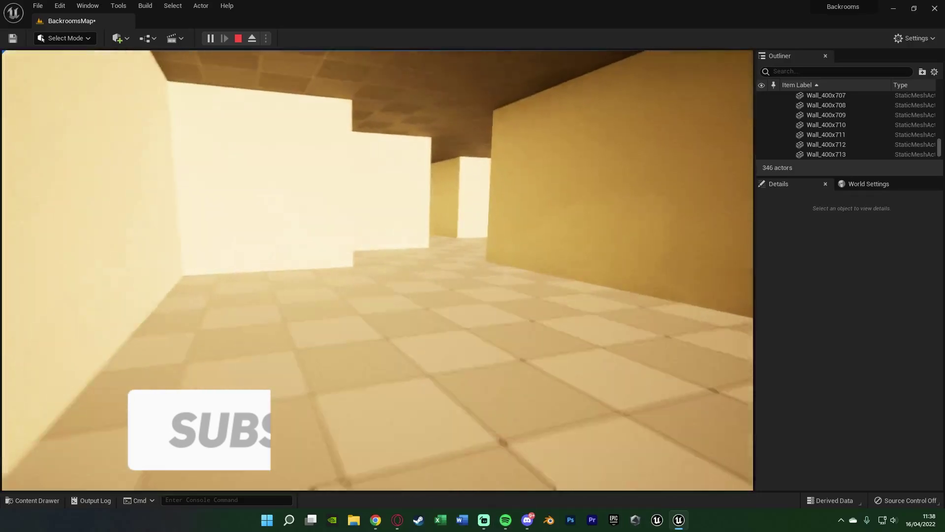
{"action": "key", "text": "w"}
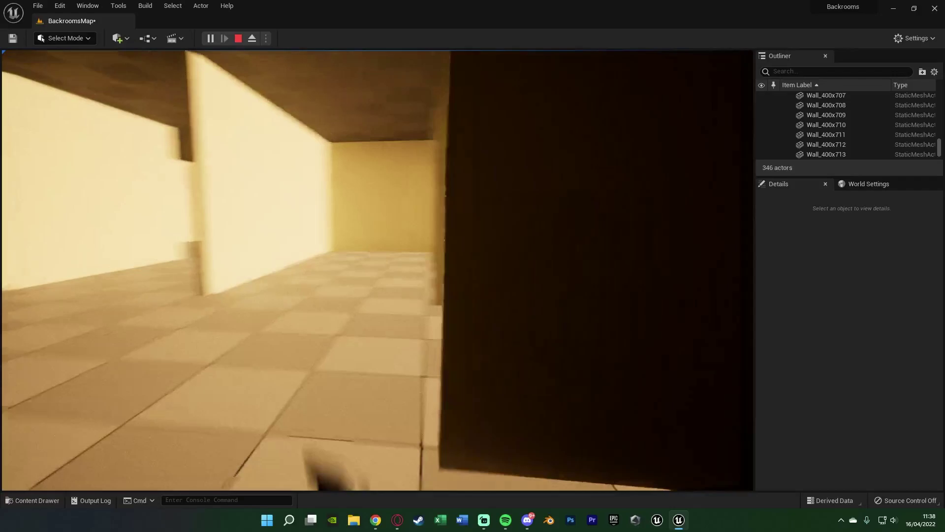
{"action": "key", "text": "w"}
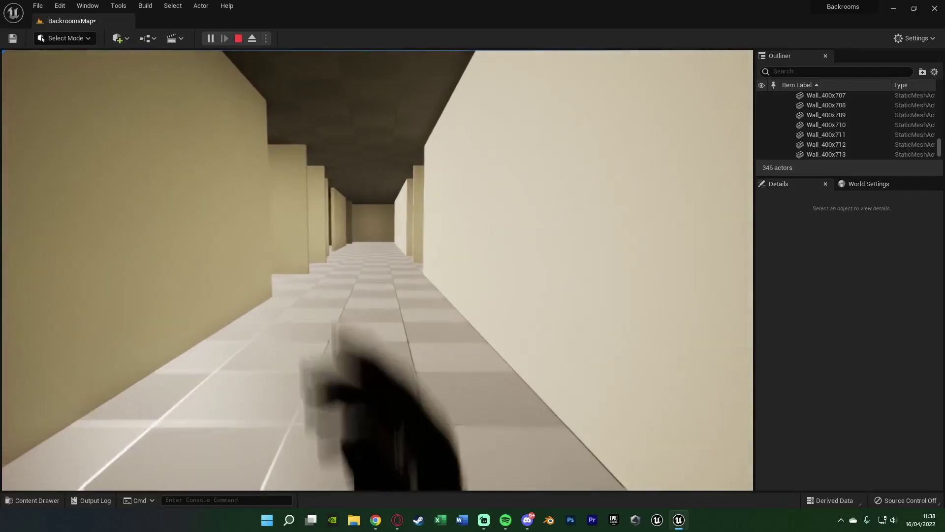
{"action": "key", "text": "w"}
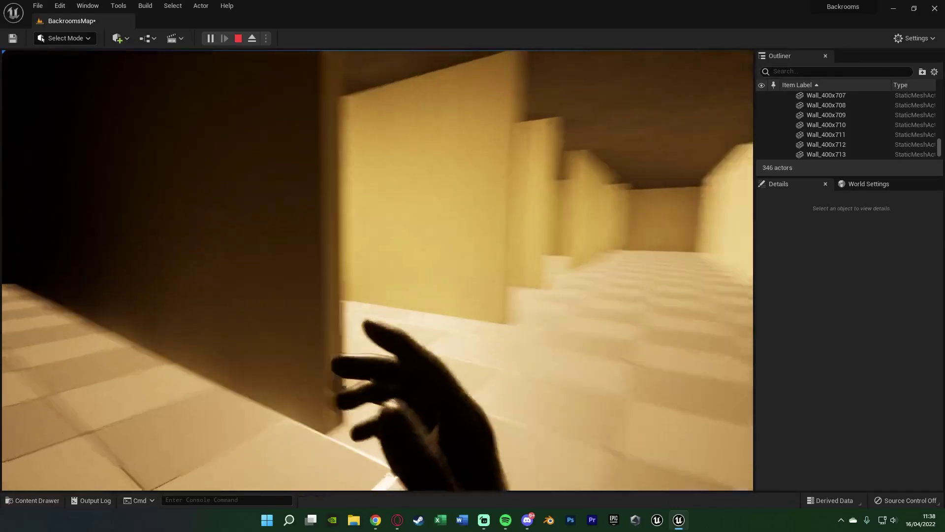
{"action": "key", "text": "w"}
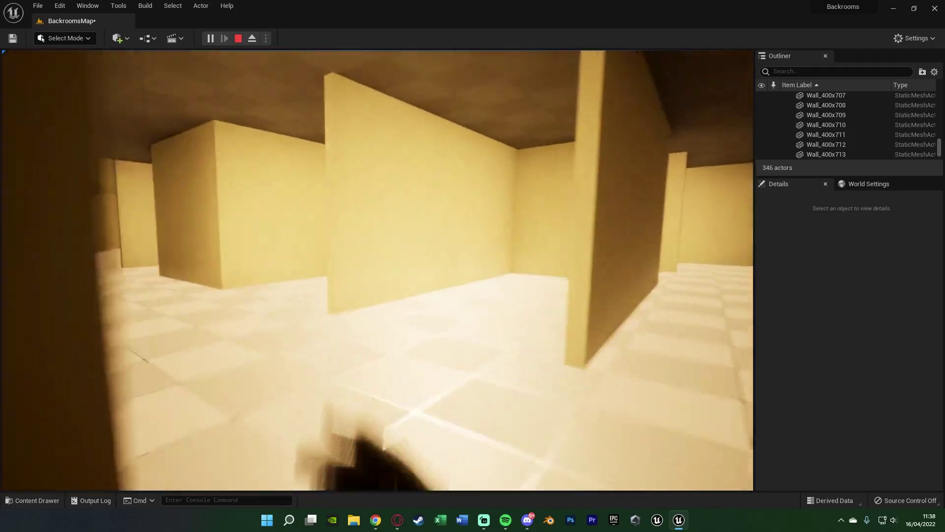
{"action": "key", "text": "w"}
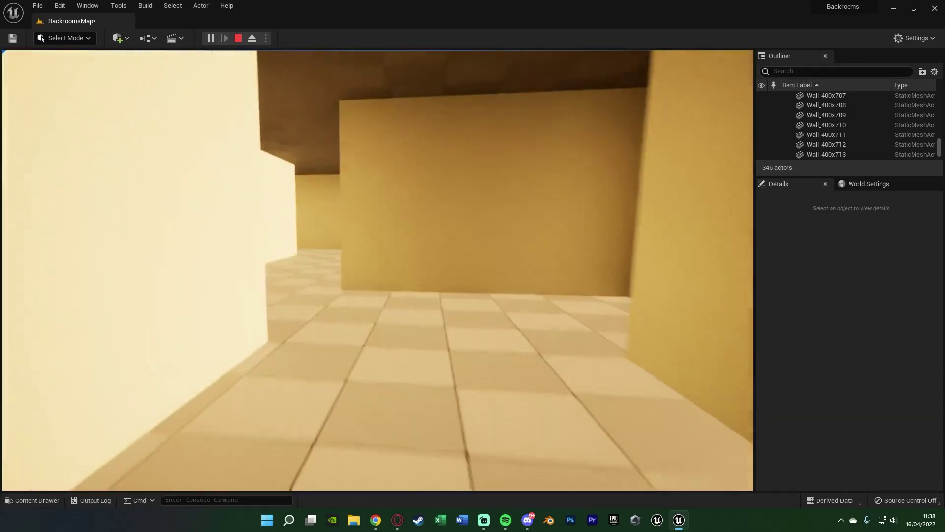
{"action": "key", "text": "w"}
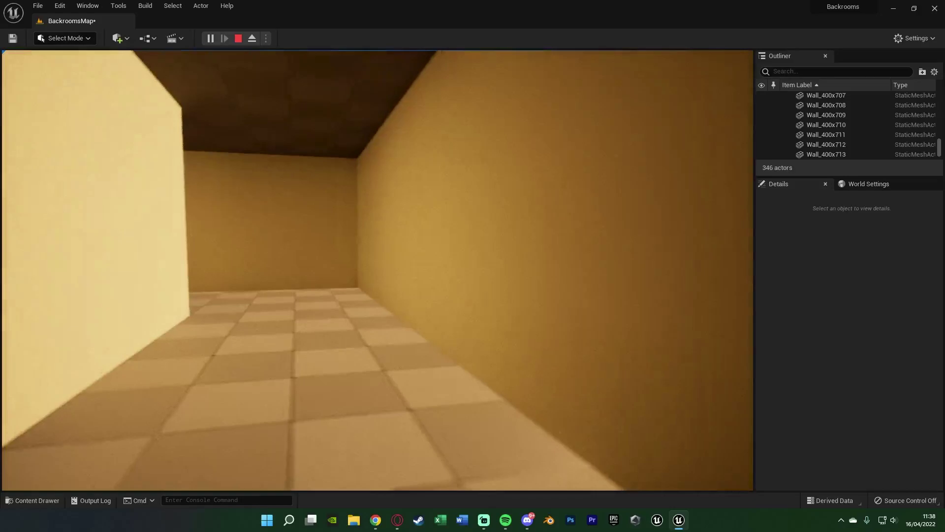
{"action": "key", "text": "w"}
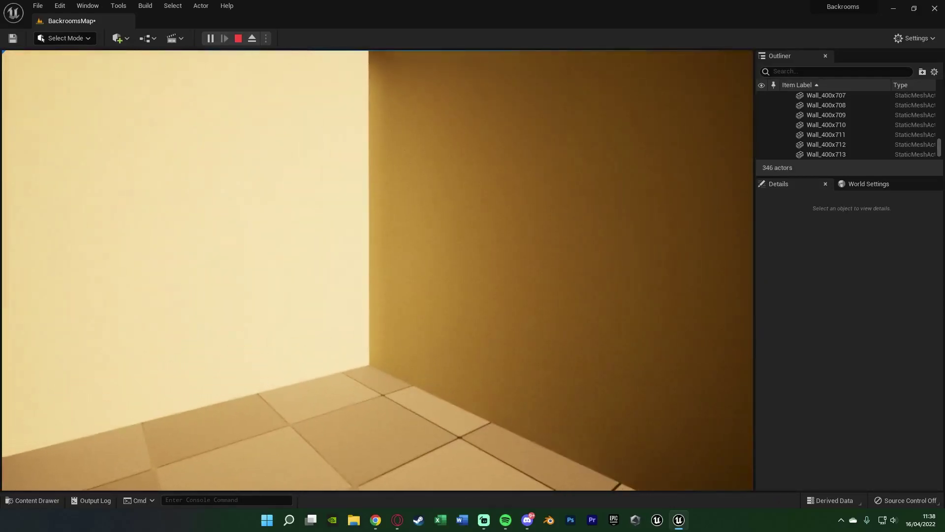
{"action": "key", "text": "Escape"}
- Try removing the ceiling from the maze, undo the deletion, and briefly play the level
{"action": "key", "text": "s"}
{"action": "right_click_drag", "start_coordinate": [399, 149], "coordinate": [394, 189]}
{"action": "left_click", "coordinate": [398, 150]}
{"action": "key", "text": "Delete"}
{"action": "key", "text": "s"}
{"action": "mouse_move", "coordinate": [345, 253]}
{"action": "right_mouse_down"}
{"action": "mouse_move", "coordinate": [357, 291]}
{"action": "mouse_move", "coordinate": [340, 241]}
{"action": "right_mouse_up"}
{"action": "key", "text": "ctrl+z"}
{"action": "key", "text": "w"}
{"action": "left_click", "coordinate": [210, 39]}
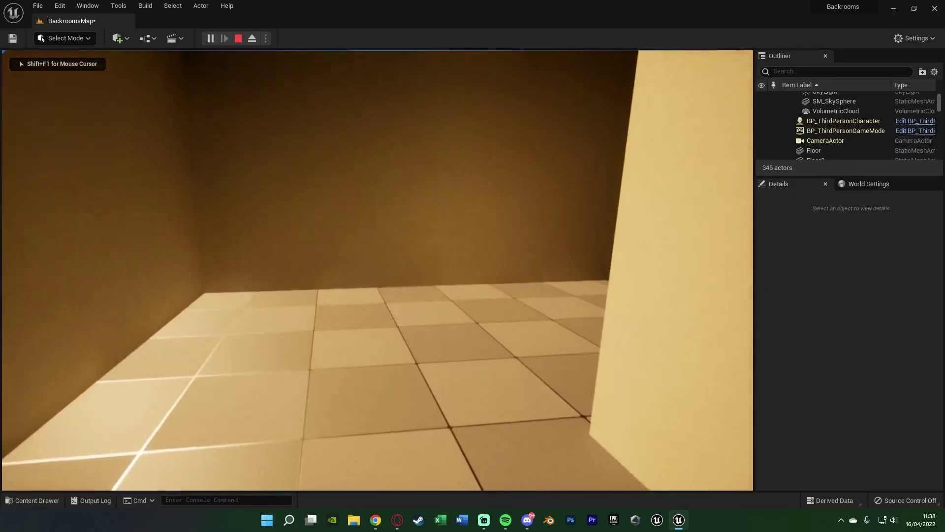
{"action": "key", "text": "Escape"}
- Open the ThirdPersonMap level from the ThirdPerson Maps content folder
{"action": "key", "text": "ctrl+space"}
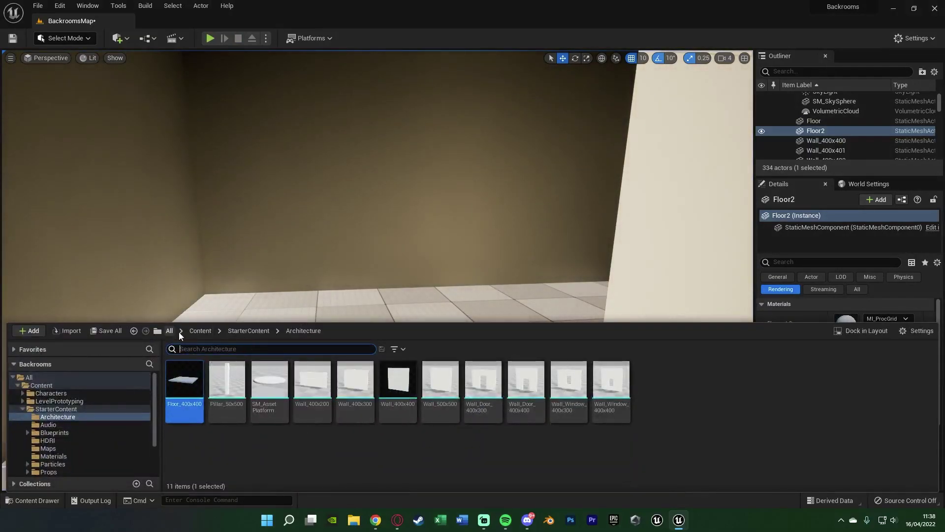
{"action": "left_click", "coordinate": [196, 331]}
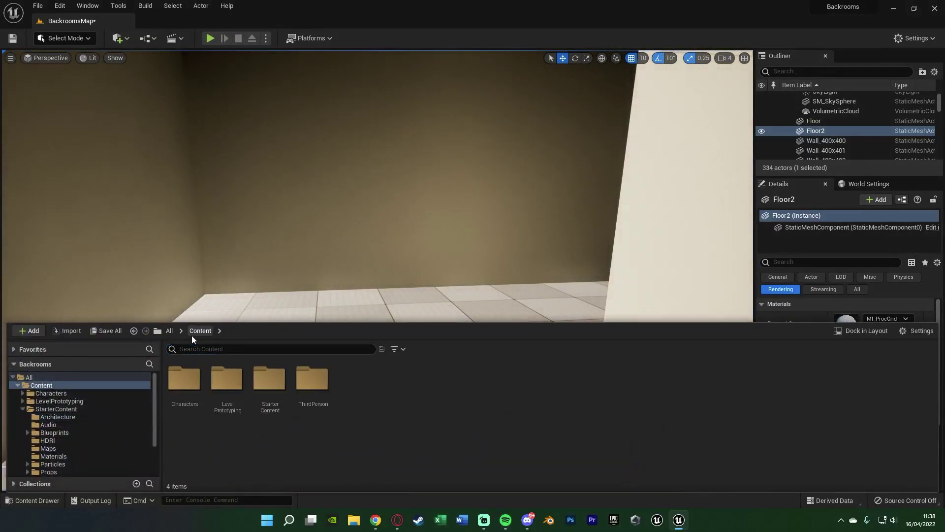
{"action": "double_click", "coordinate": [313, 392]}
{"action": "double_click", "coordinate": [227, 382]}
{"action": "left_click", "coordinate": [285, 392]}
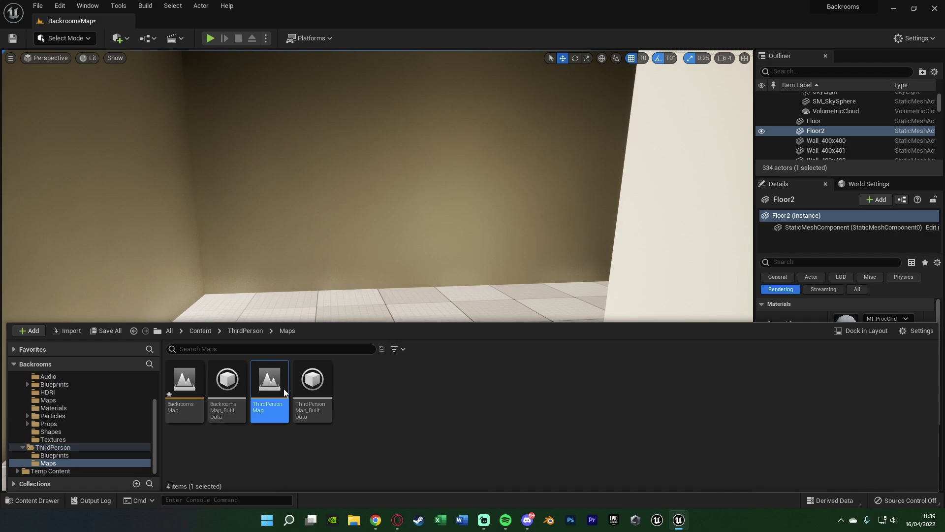
{"action": "double_click", "coordinate": [285, 393]}
{"action": "left_click", "coordinate": [478, 369]}
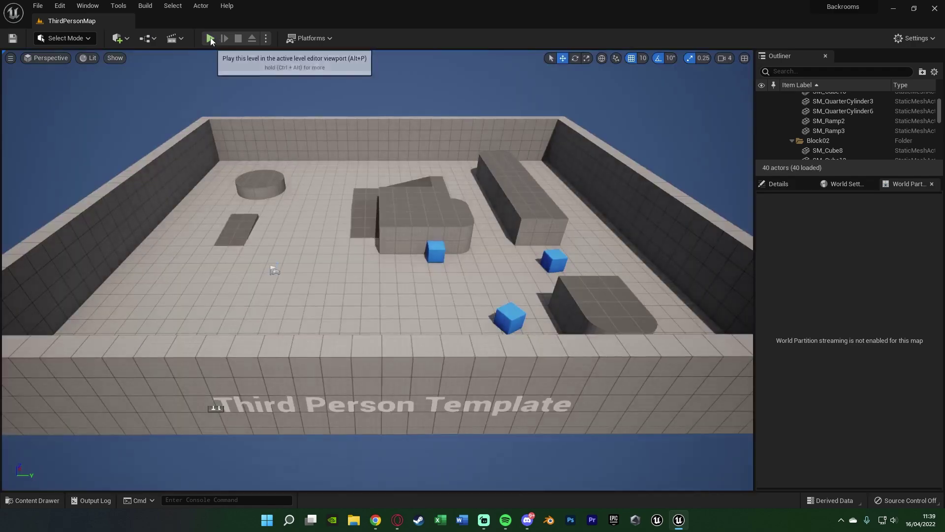
- Playtest ThirdPersonMap by walking up the ramp and around the blocks to examine the camera's look, and end the session
{"action": "left_click", "coordinate": [210, 39]}
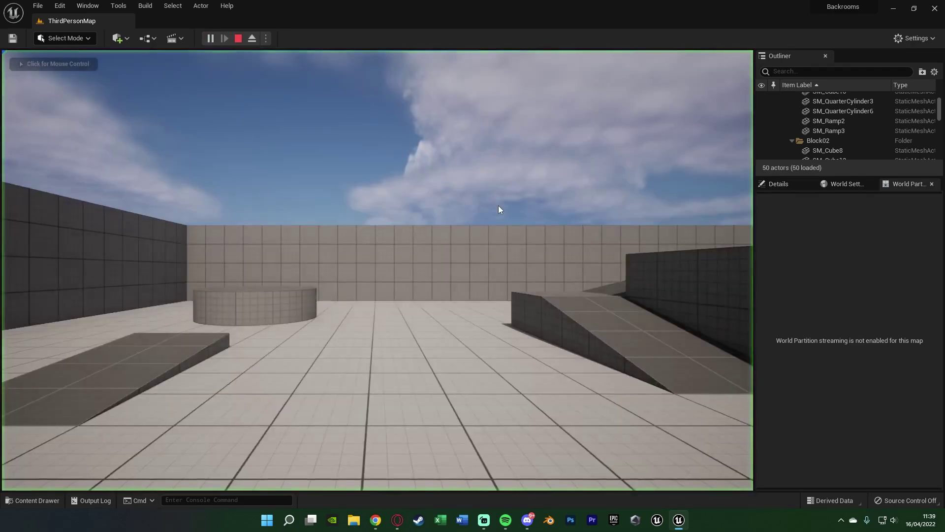
{"action": "left_click", "coordinate": [499, 205]}
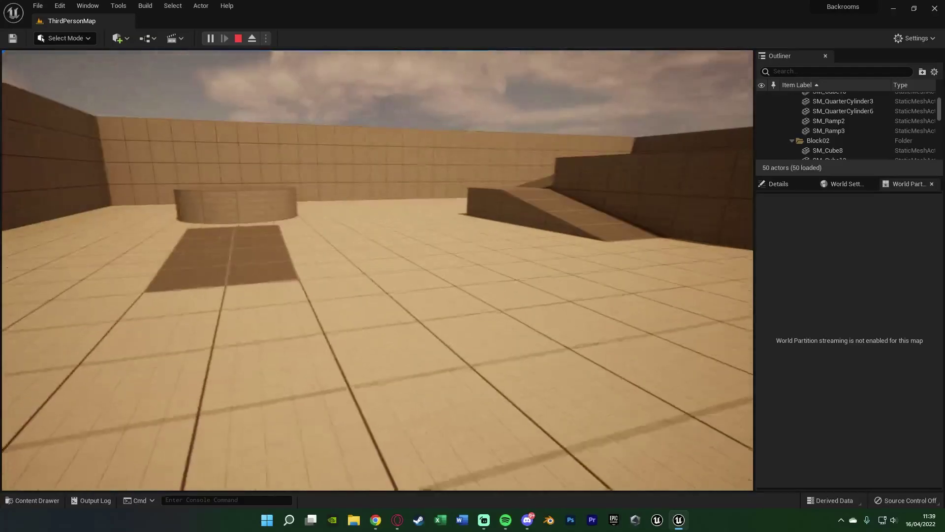
{"action": "key", "text": "d"}
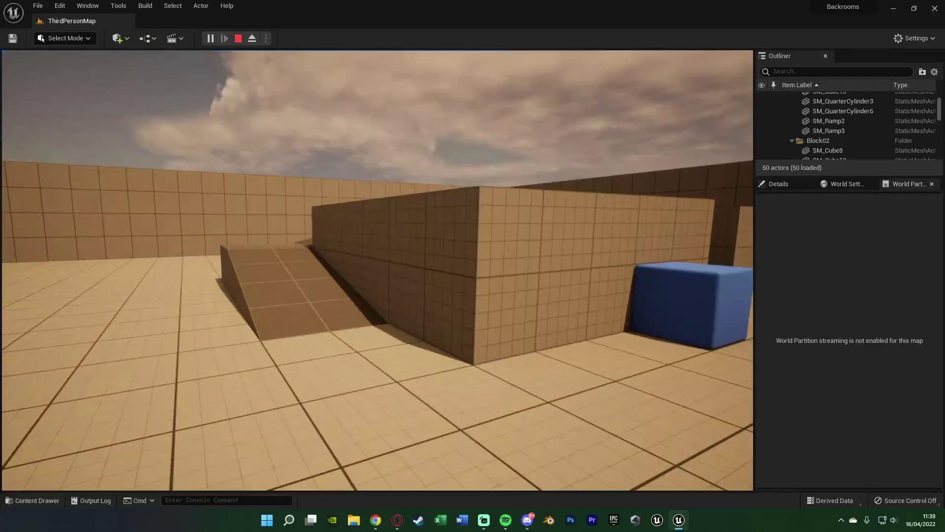
{"action": "key", "text": "w"}
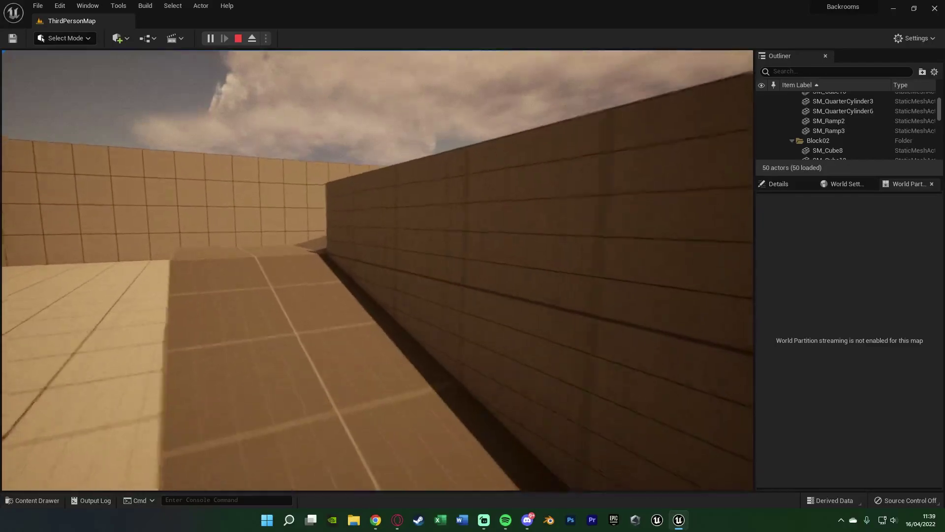
{"action": "key", "text": "w"}
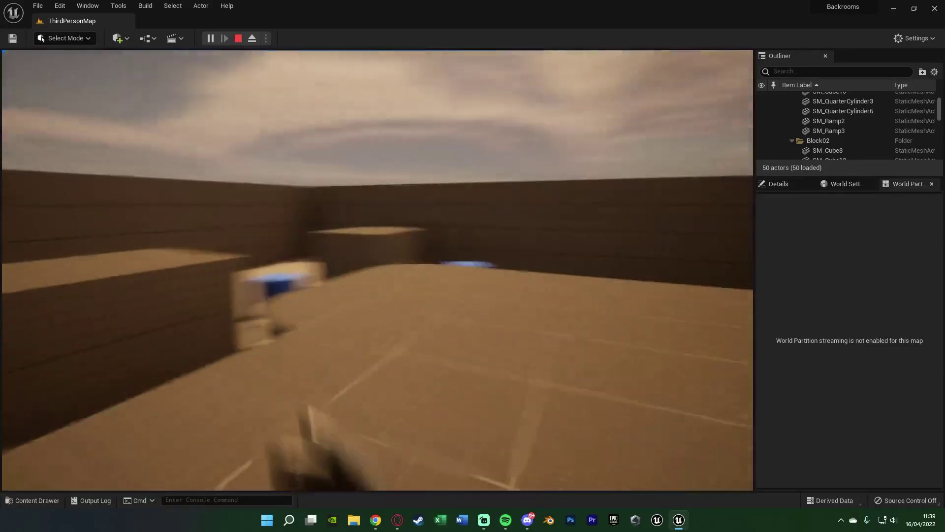
{"action": "key", "text": "w"}
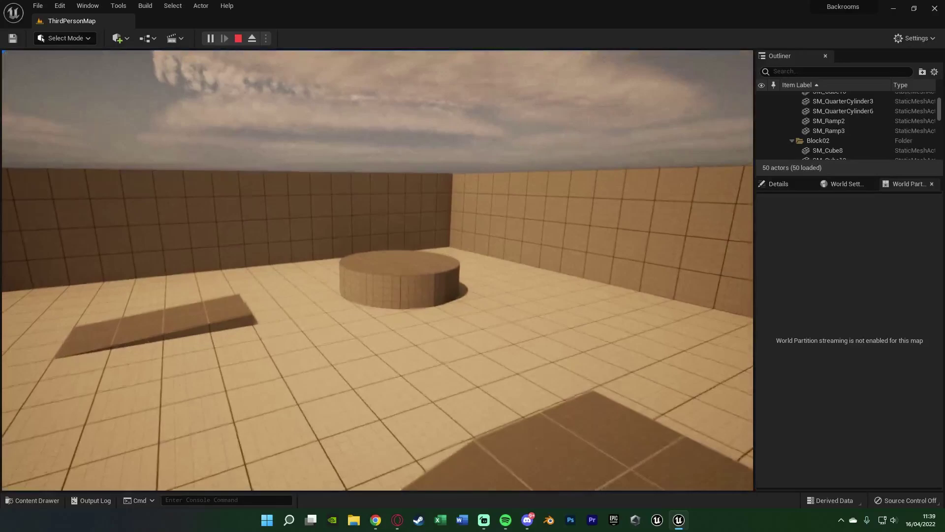
{"action": "key", "text": "Escape"}
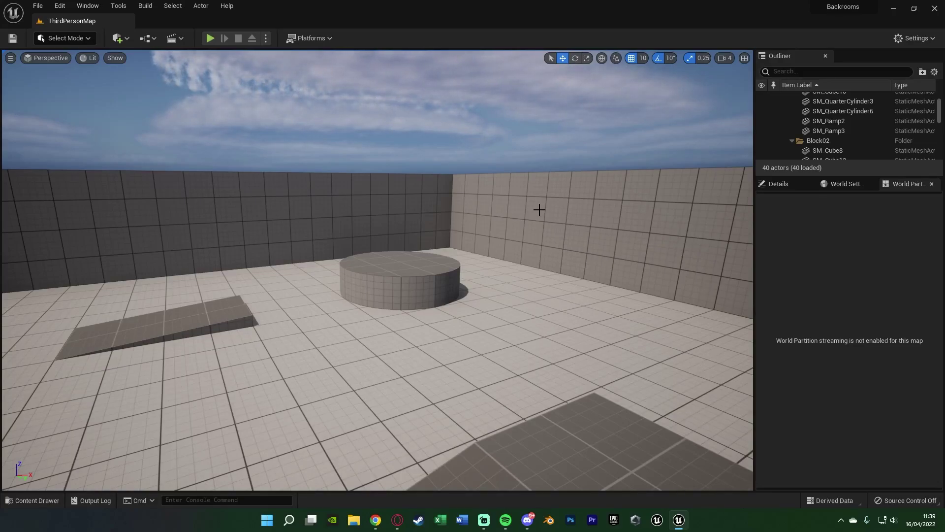
- Open the BP_ThirdPersonCharacter blueprint and select its FPP Camera component in the 3D preview
{"action": "key", "text": "ctrl+space"}
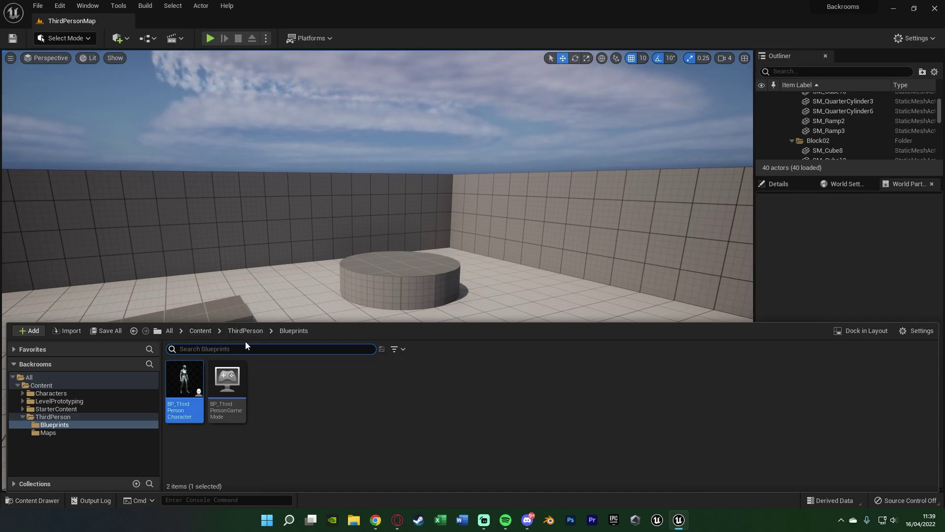
{"action": "double_click", "coordinate": [190, 396]}
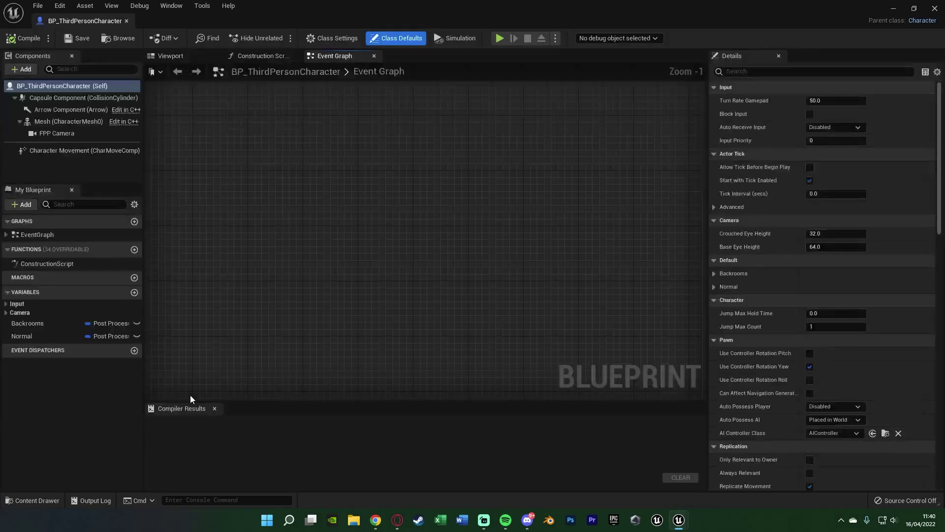
{"action": "left_click", "coordinate": [190, 57]}
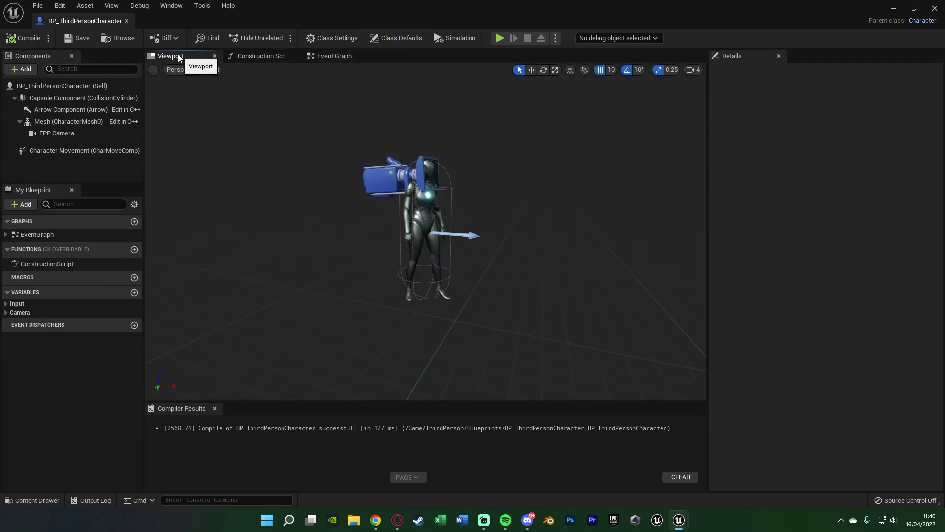
{"action": "right_click_drag", "start_coordinate": [376, 185], "coordinate": [376, 190]}
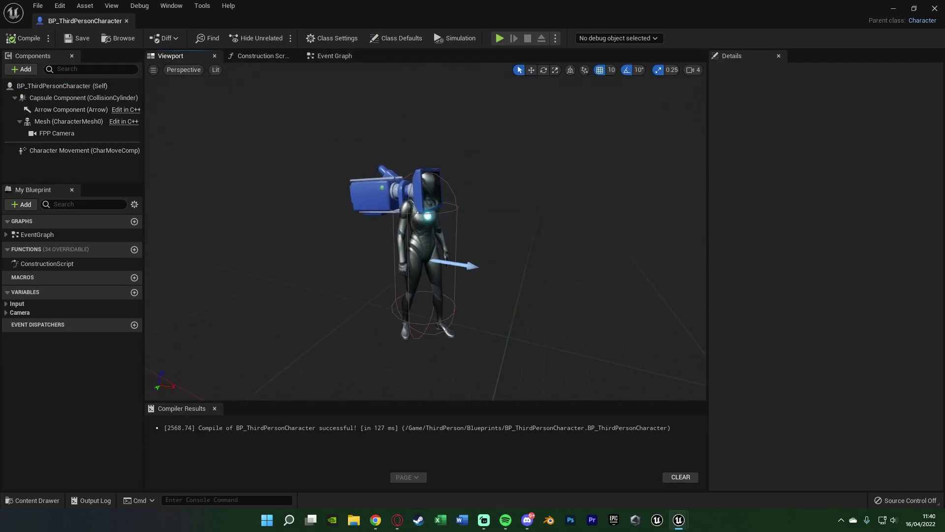
{"action": "left_click", "coordinate": [376, 185]}
{"action": "right_click_drag", "start_coordinate": [561, 192], "coordinate": [556, 192]}
{"action": "key", "text": "d"}
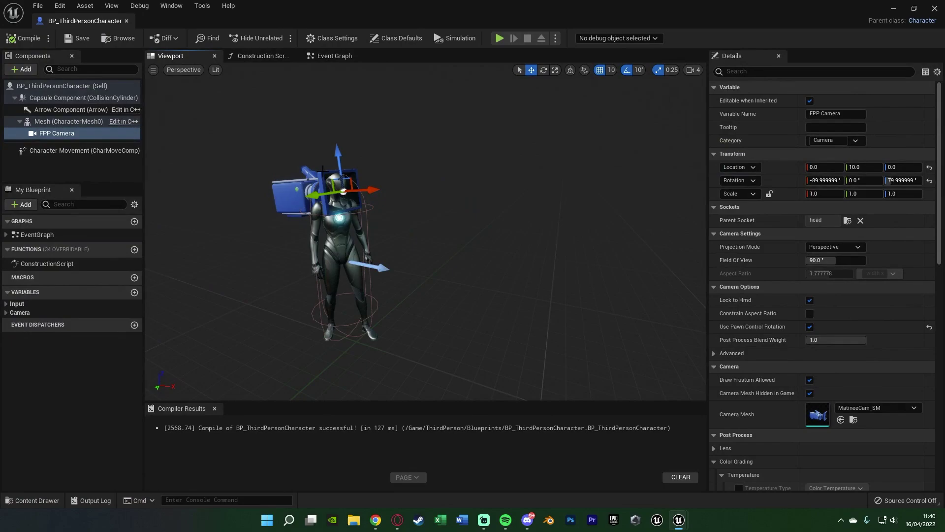
- Filter the FPP Camera's details by "post proce" and collapse the Color Grading and Film Grain categories
{"action": "left_click", "coordinate": [743, 71]}
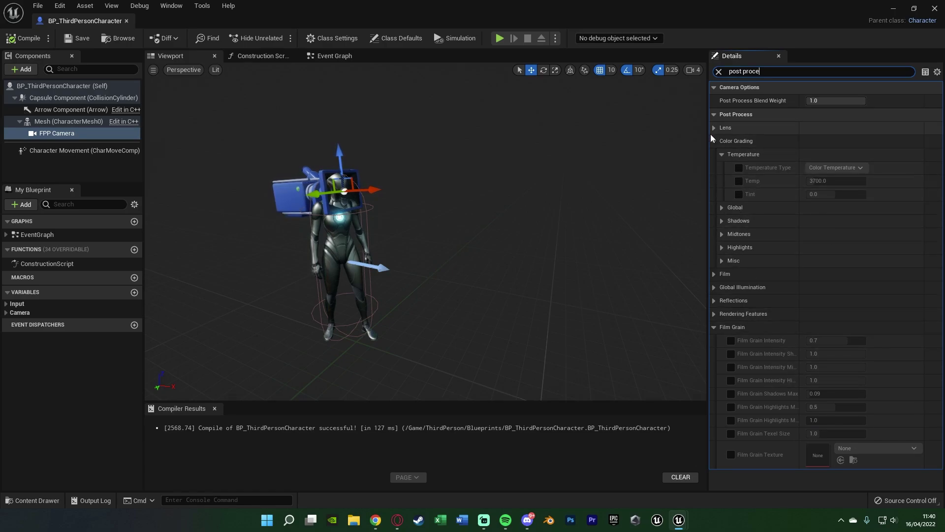
{"action": "left_click", "coordinate": [715, 141]}
{"action": "left_click", "coordinate": [714, 206]}
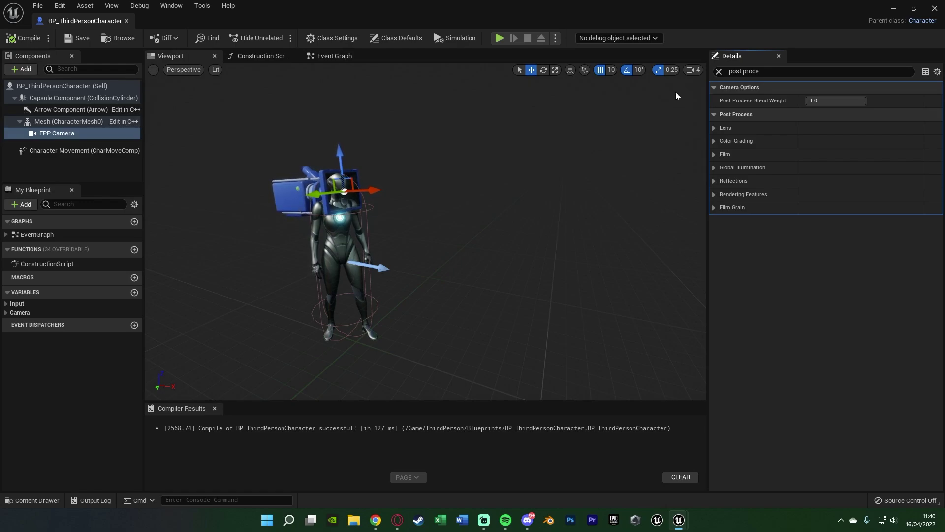
- Restore the blueprint editor to a smaller floating window over the upper part of the level view and adjust its height
{"action": "double_click", "coordinate": [675, 16]}
{"action": "left_click_drag", "start_coordinate": [391, 81], "coordinate": [365, 38]}
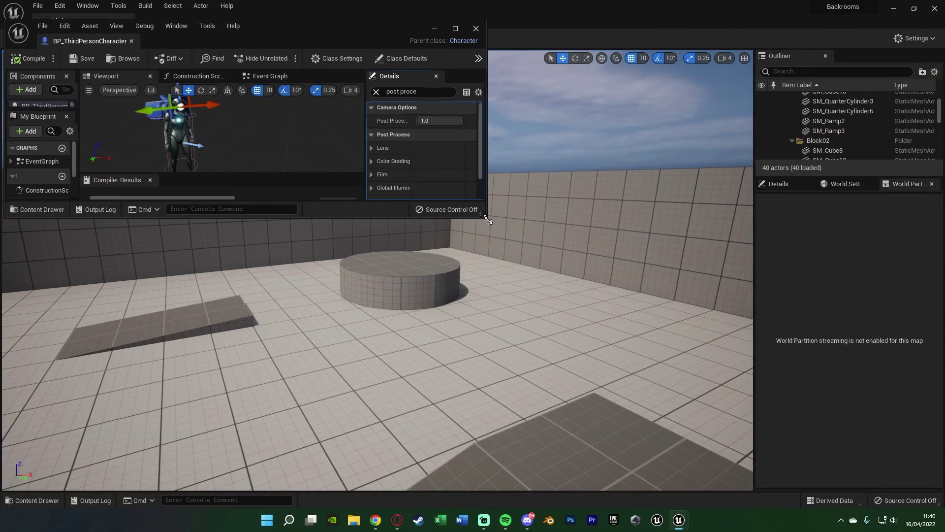
{"action": "left_click_drag", "start_coordinate": [485, 217], "coordinate": [486, 324]}
- Place a BP_ThirdPersonCharacter instance on the level floor and rotate it so its camera preview faces the ramp and blue cubes
{"action": "right_click_drag", "start_coordinate": [536, 275], "coordinate": [404, 276]}
{"action": "key", "text": "ctrl+space"}
{"action": "left_click_drag", "start_coordinate": [193, 393], "coordinate": [432, 382]}
{"action": "right_click_drag", "start_coordinate": [424, 405], "coordinate": [497, 406]}
{"action": "key", "text": "e"}
{"action": "left_click_drag", "start_coordinate": [317, 388], "coordinate": [657, 382]}
{"action": "key", "text": "q"}
{"action": "key", "text": "e"}
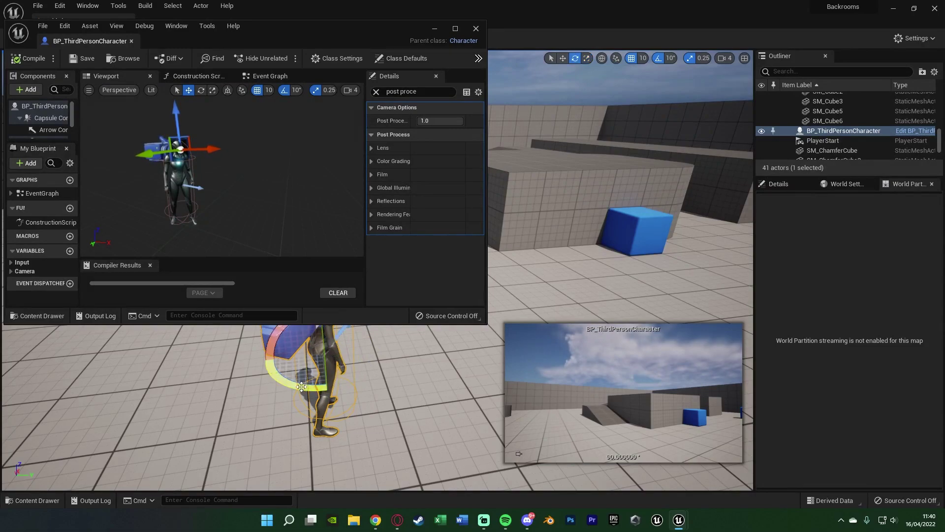
{"action": "left_click_drag", "start_coordinate": [318, 386], "coordinate": [296, 386]}
{"action": "key", "text": "w"}
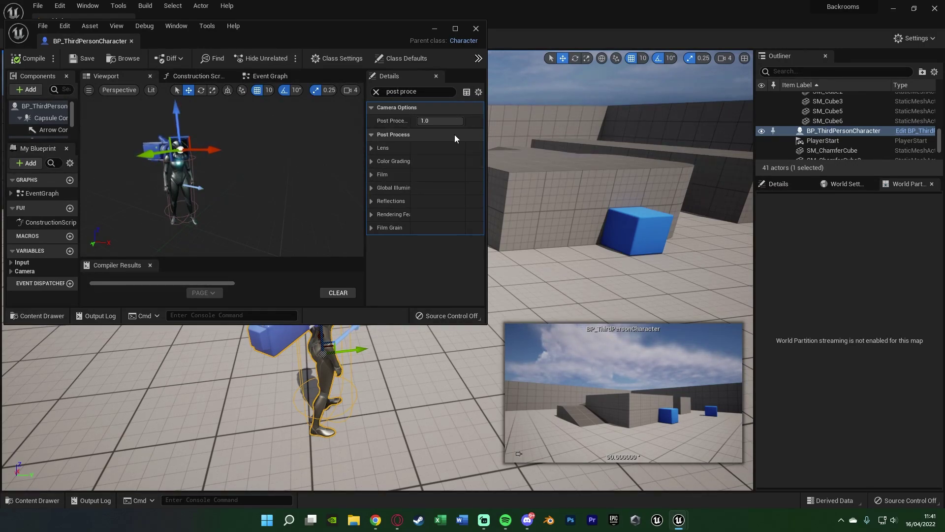
- Expand Color Grading in the maximized blueprint editor and enable the FPP Camera's Temperature Type and Temp overrides
{"action": "left_click", "coordinate": [372, 163]}
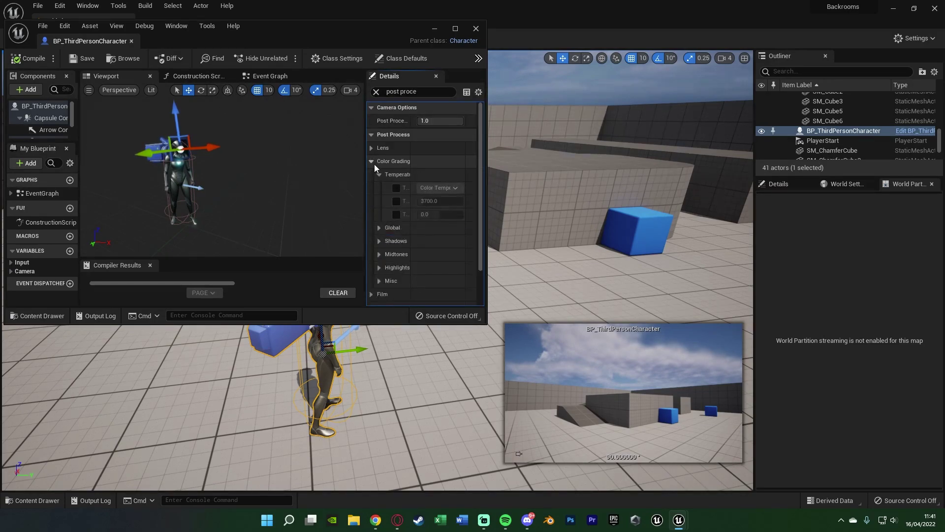
{"action": "left_click", "coordinate": [455, 30]}
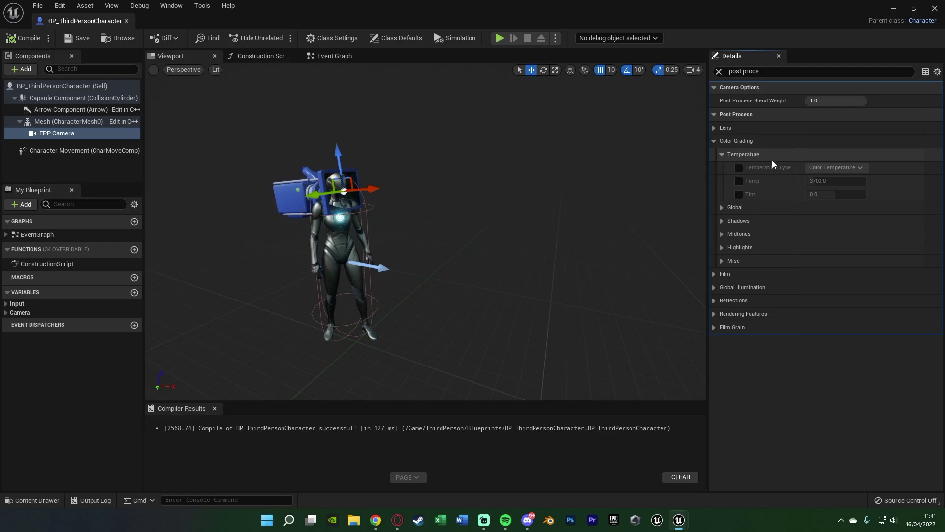
{"action": "left_click", "coordinate": [738, 169]}
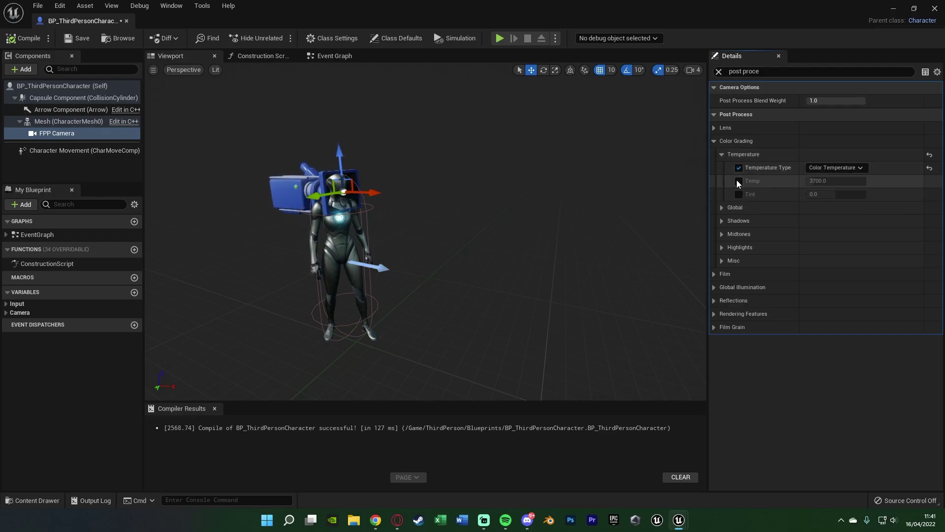
{"action": "left_click", "coordinate": [739, 181]}
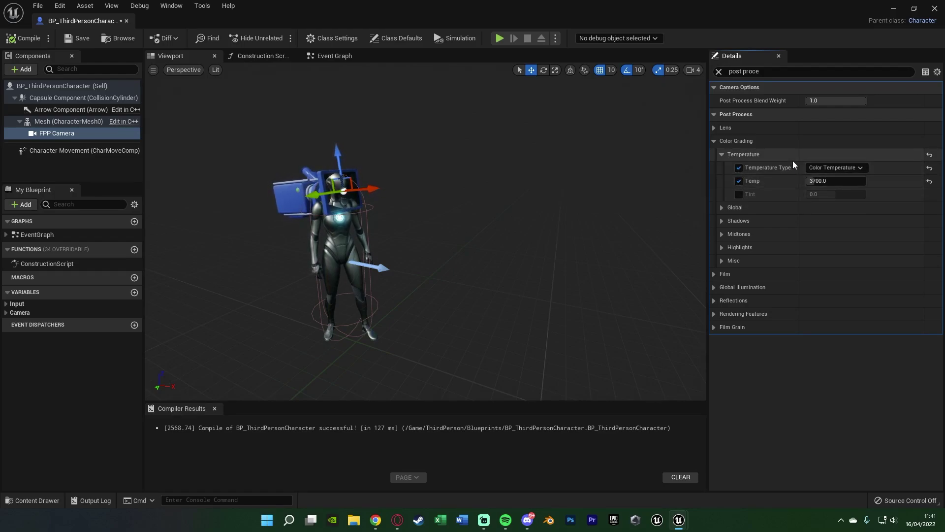
- Switch the FPP Camera's Temperature Type to White Balance and back to Color Temperature
{"action": "left_click", "coordinate": [832, 168]}
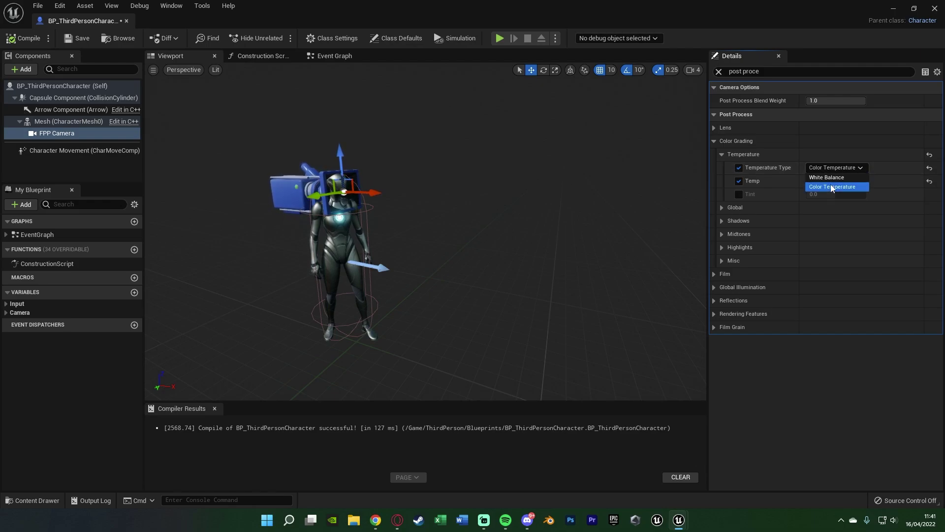
{"action": "left_click", "coordinate": [832, 188]}
{"action": "left_click", "coordinate": [832, 167]}
{"action": "left_click", "coordinate": [827, 178]}
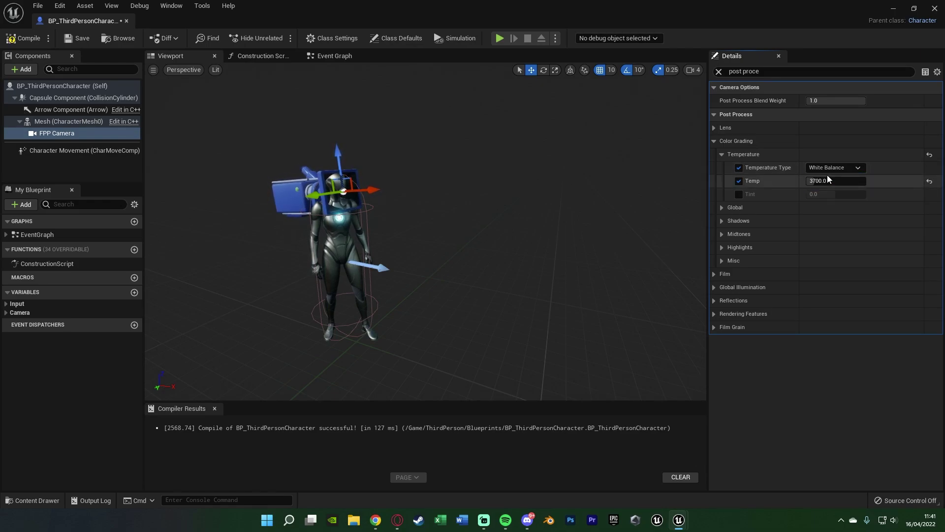
{"action": "left_click", "coordinate": [828, 172]}
{"action": "left_click", "coordinate": [828, 188]}
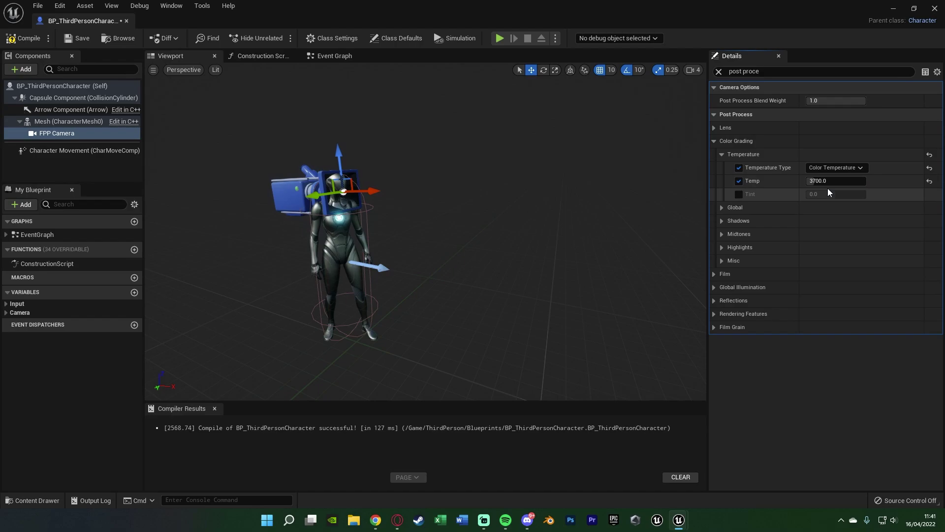
- Reset the FPP Camera's Temp to its default and try a Temp value of 1000
{"action": "left_click", "coordinate": [929, 182]}
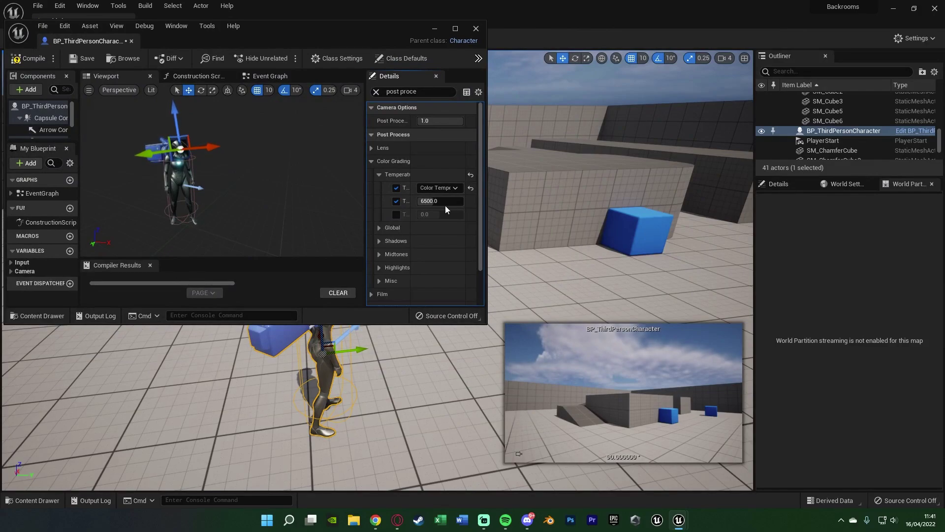
{"action": "left_click", "coordinate": [440, 201]}
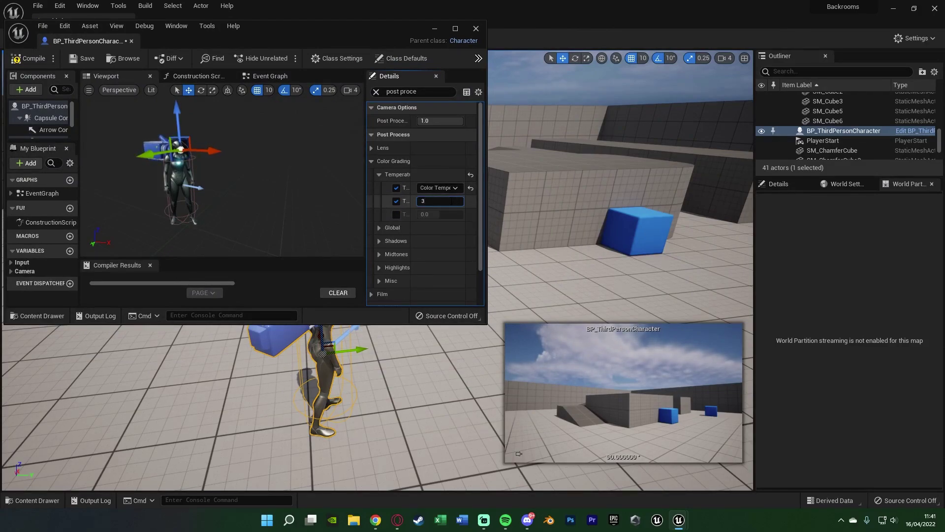
{"action": "key", "text": "Return"}
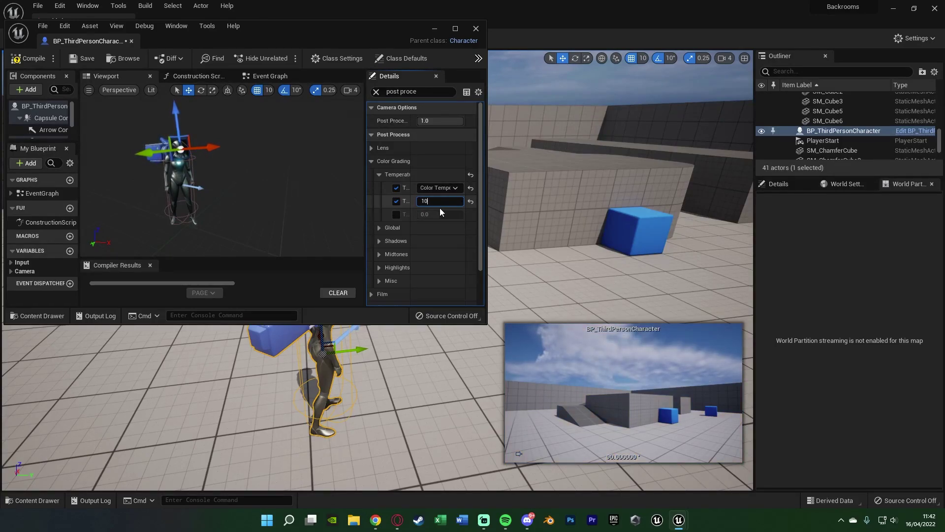
{"action": "type", "text": "00"}
{"action": "key", "text": "Return"}
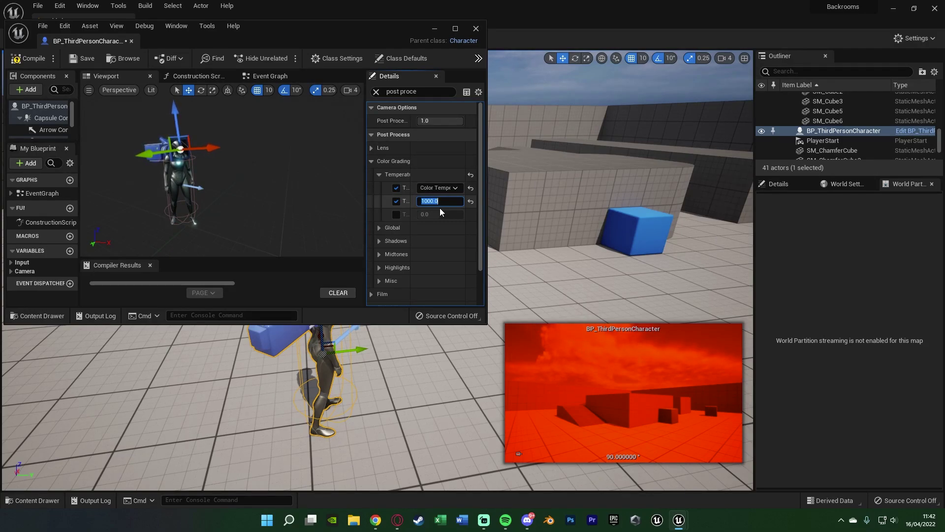
- Set the FPP Camera's Temp to 3700 and collapse the Temperature and Color Grading categories
{"action": "type", "text": "3700"}
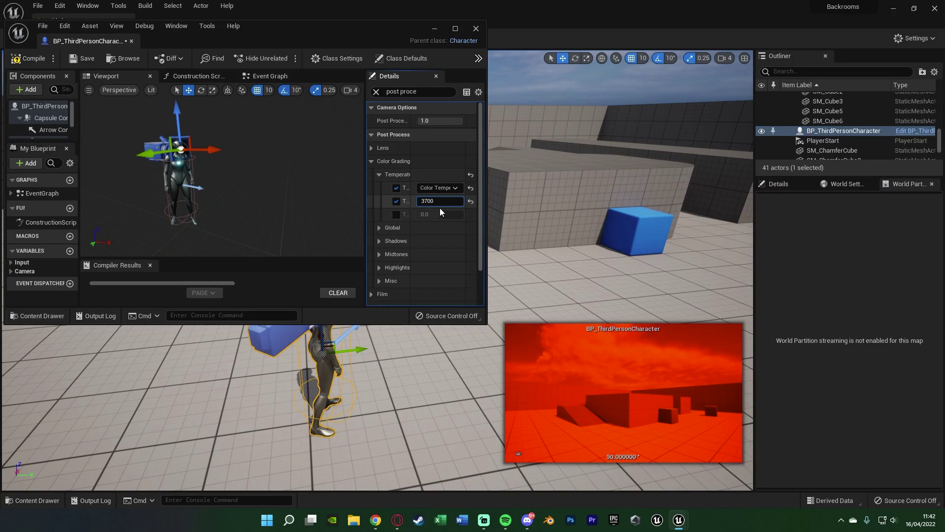
{"action": "key", "text": "Return"}
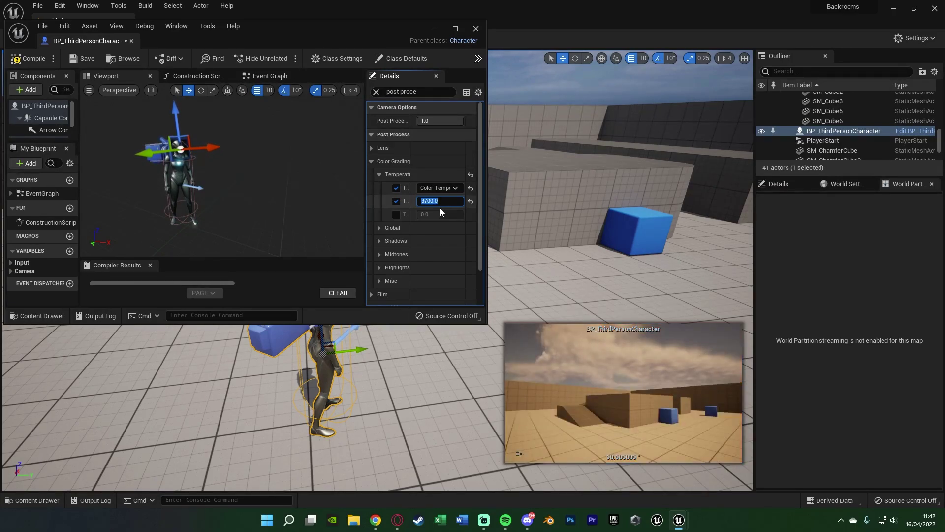
{"action": "left_click", "coordinate": [379, 175]}
{"action": "left_click", "coordinate": [372, 161]}
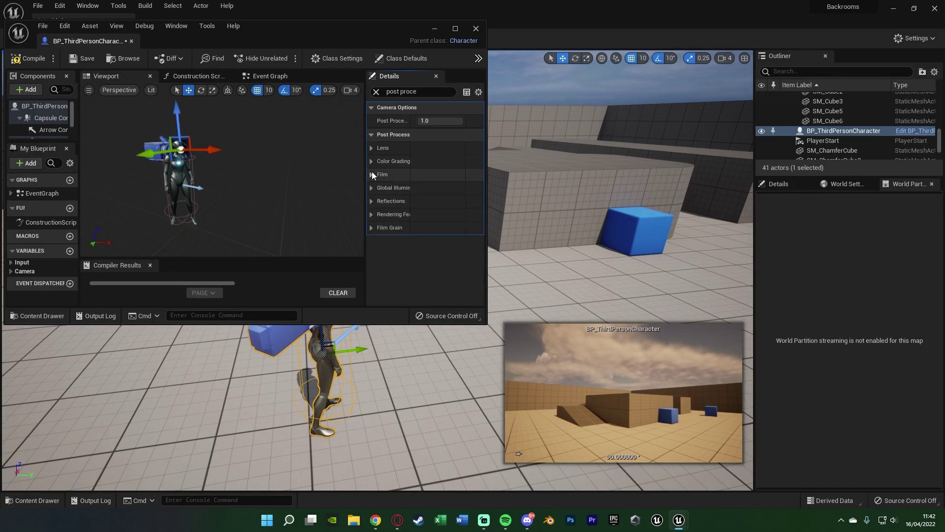
- Enable the FPP Camera's Film Grain Intensity override, set it to 0.7, and collapse the Film Grain category
{"action": "left_click", "coordinate": [371, 227]}
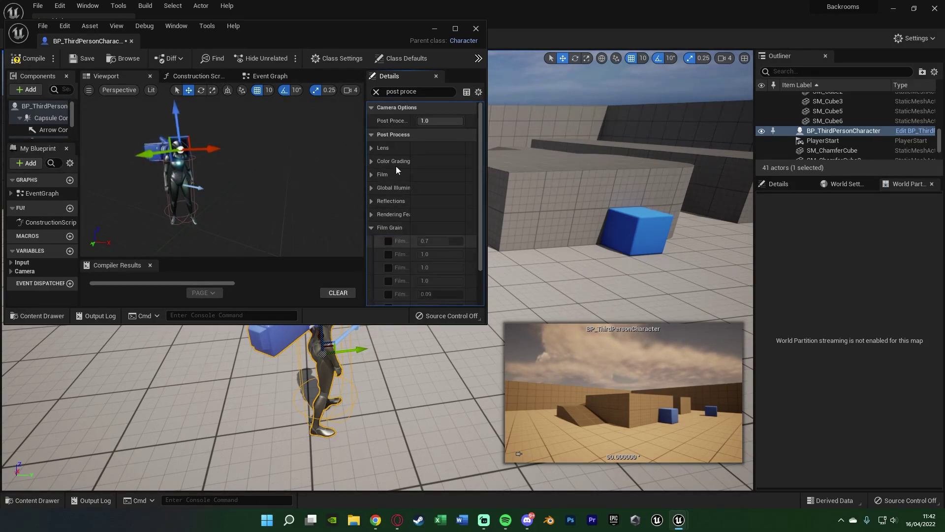
{"action": "left_click", "coordinate": [455, 28]}
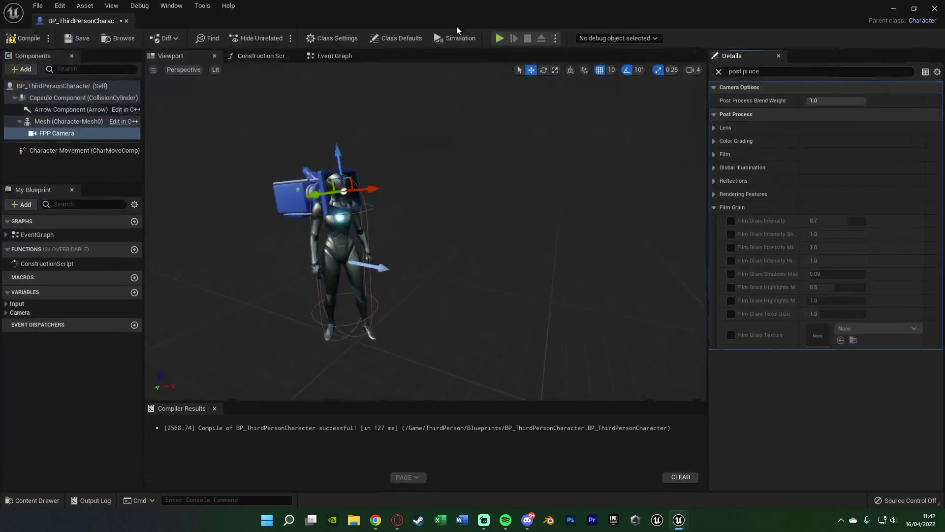
{"action": "left_click", "coordinate": [732, 223]}
{"action": "left_click", "coordinate": [928, 221]}
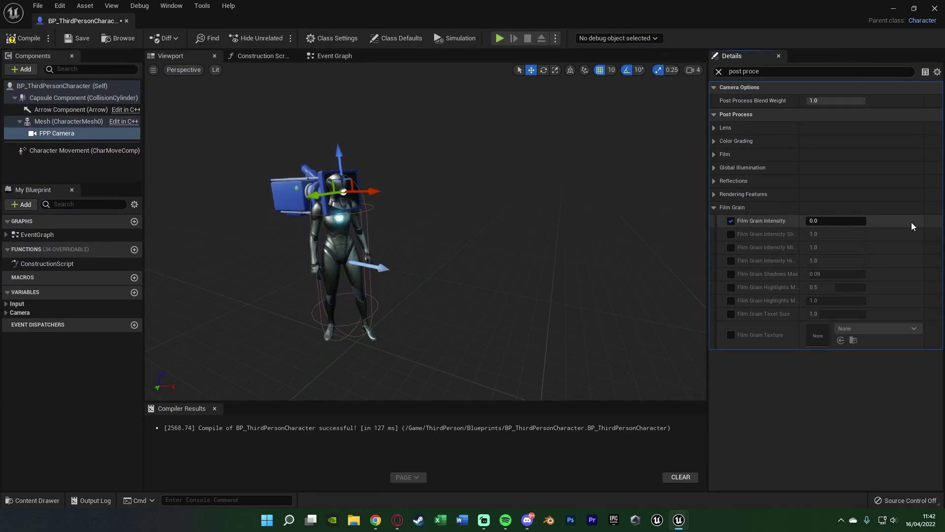
{"action": "double_click", "coordinate": [421, 5]}
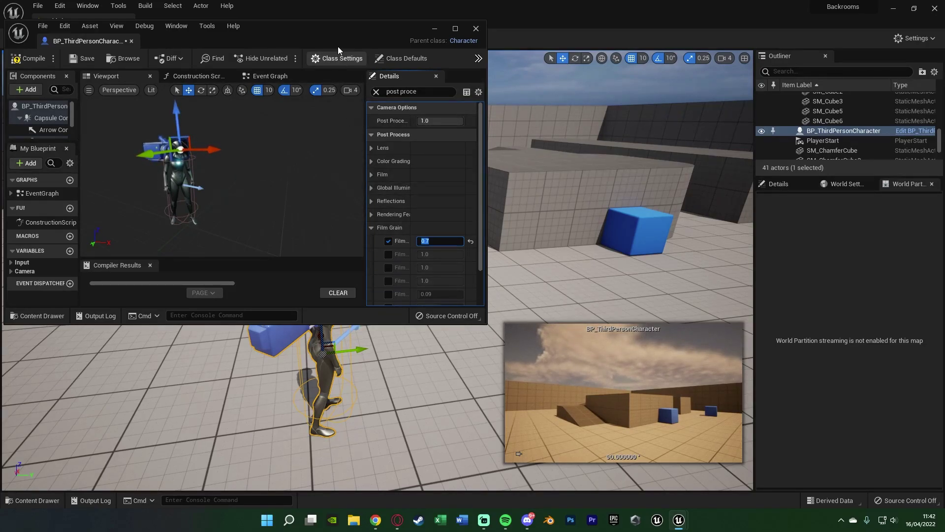
{"action": "key", "text": "Return"}
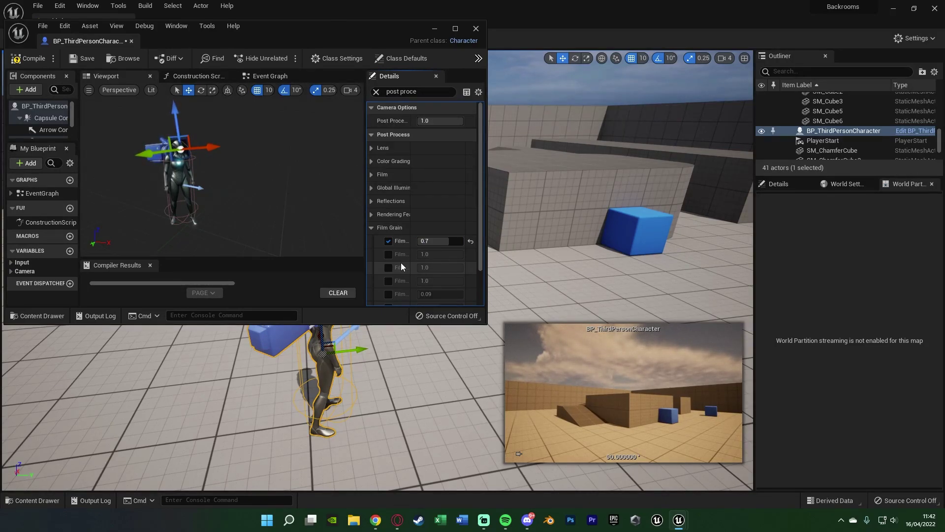
{"action": "scroll", "coordinate": [401, 266], "scroll_direction": "down", "scroll_amount": 1}
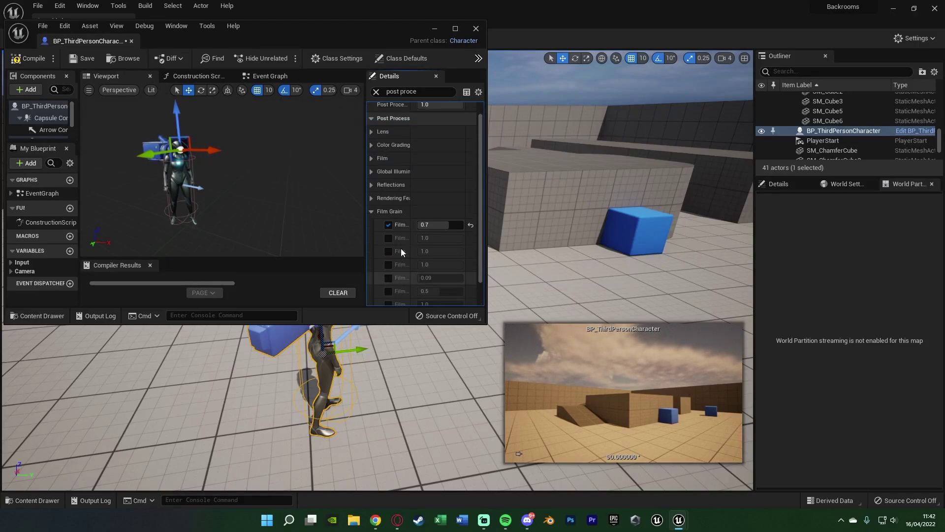
{"action": "left_click", "coordinate": [370, 213]}
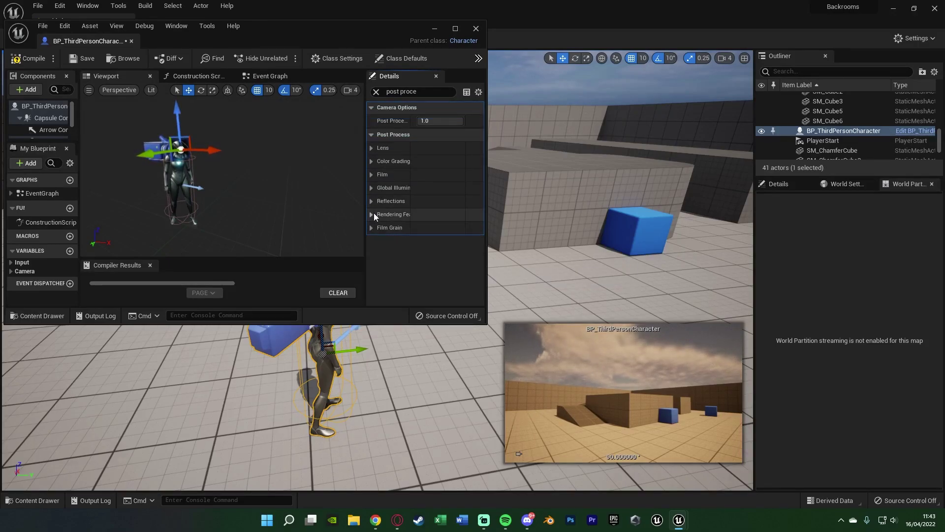
- Expand the Lens category, maximize the blueprint editor, and filter the FPP Camera's details by "vig"
{"action": "left_click", "coordinate": [373, 161]}
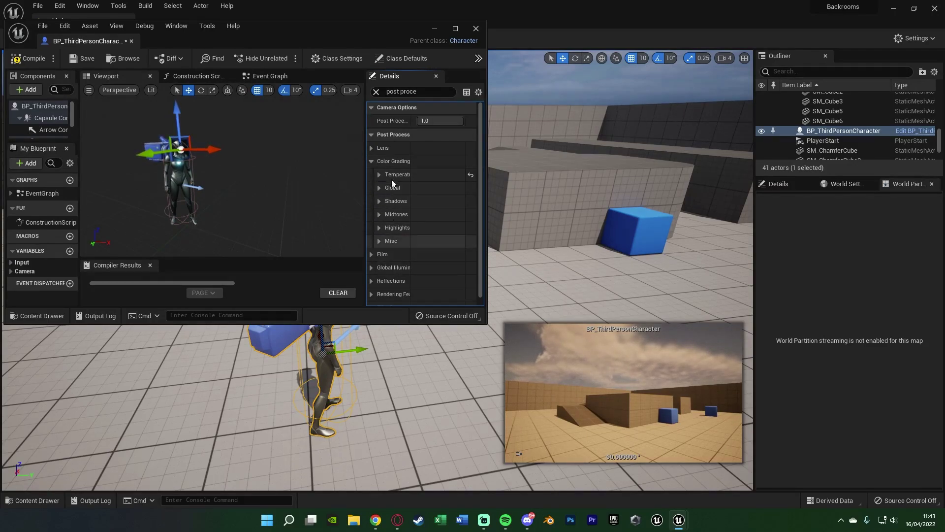
{"action": "left_click", "coordinate": [371, 161]}
{"action": "left_click", "coordinate": [371, 146]}
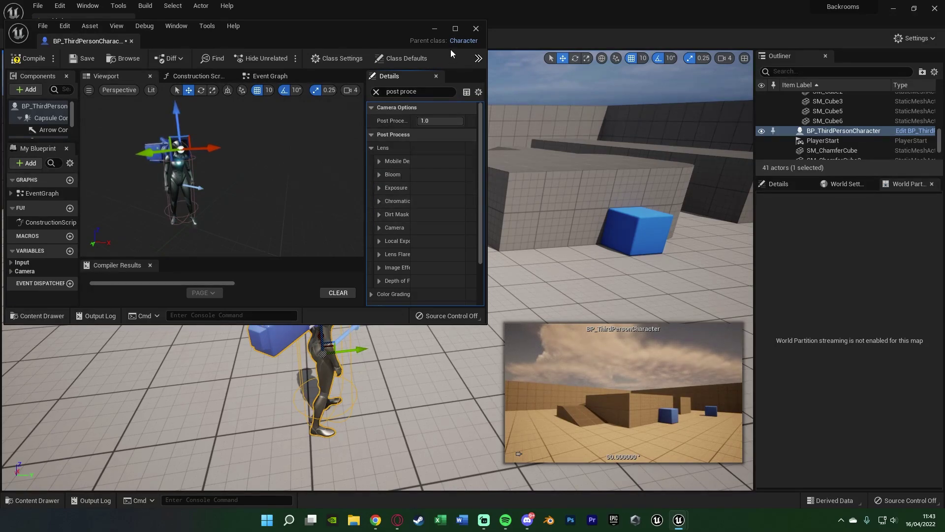
{"action": "left_click", "coordinate": [456, 28]}
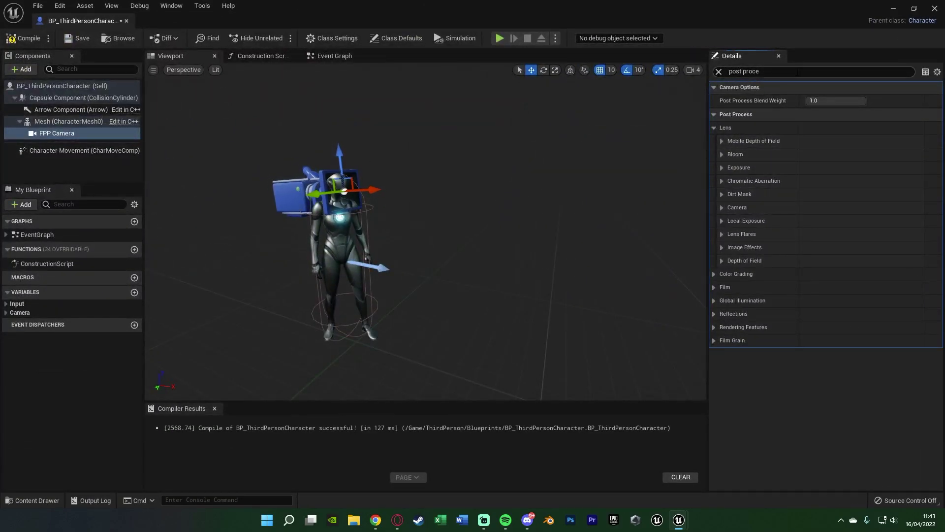
{"action": "left_click", "coordinate": [795, 71]}
{"action": "type", "text": "v"}
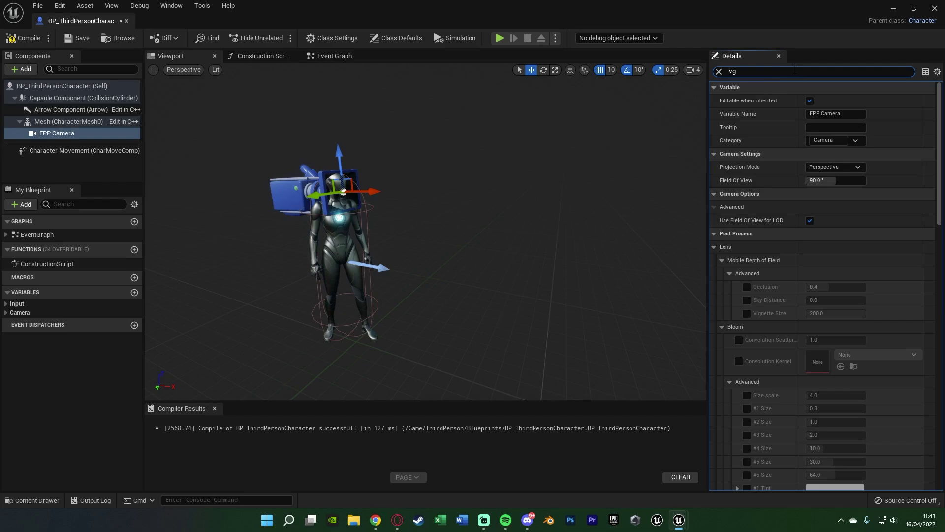
{"action": "type", "text": "ig"}
- Enable the FPP Camera's Vignette Size override and set it to 500
{"action": "left_click", "coordinate": [746, 140]}
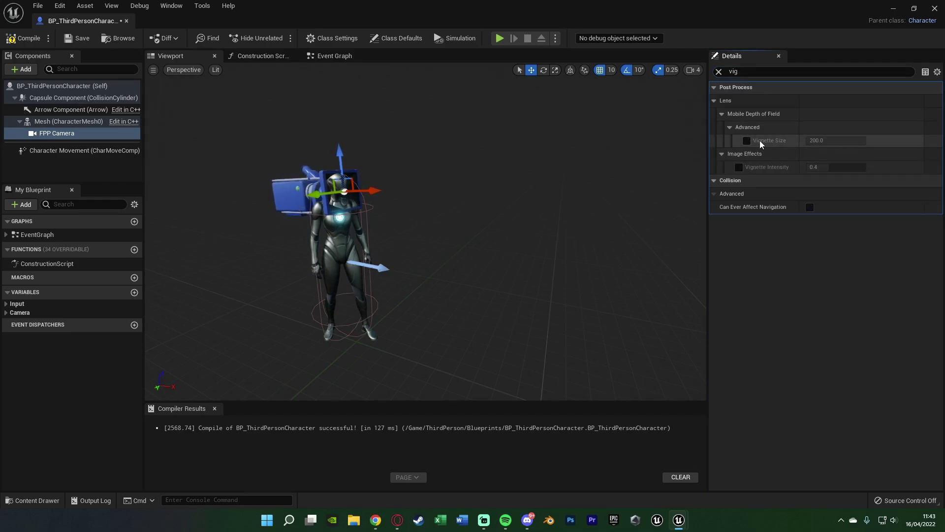
{"action": "left_click", "coordinate": [827, 140]}
{"action": "type", "text": "500"}
{"action": "key", "text": "Return"}
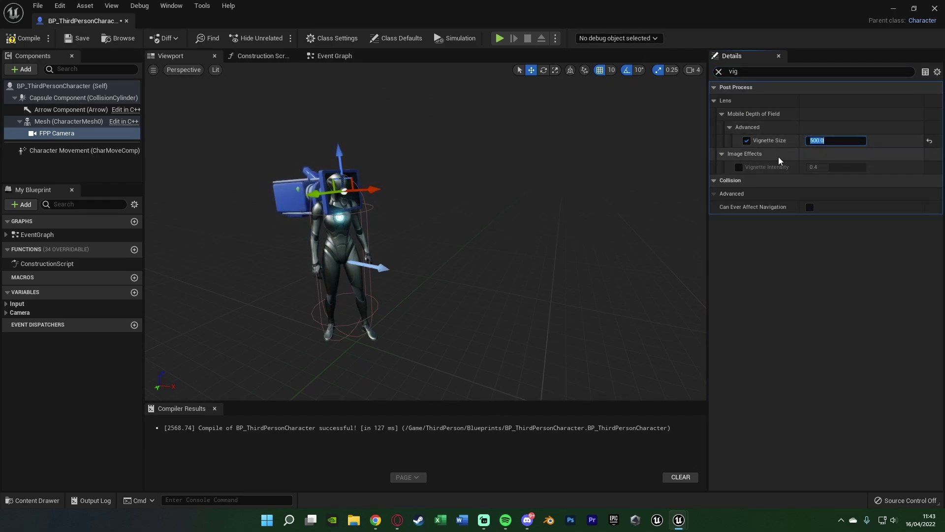
- Enable the FPP Camera's Vignette Intensity override and set it to 1.0 with the level's camera preview in view
{"action": "left_click", "coordinate": [739, 167]}
{"action": "double_click", "coordinate": [697, 19]}
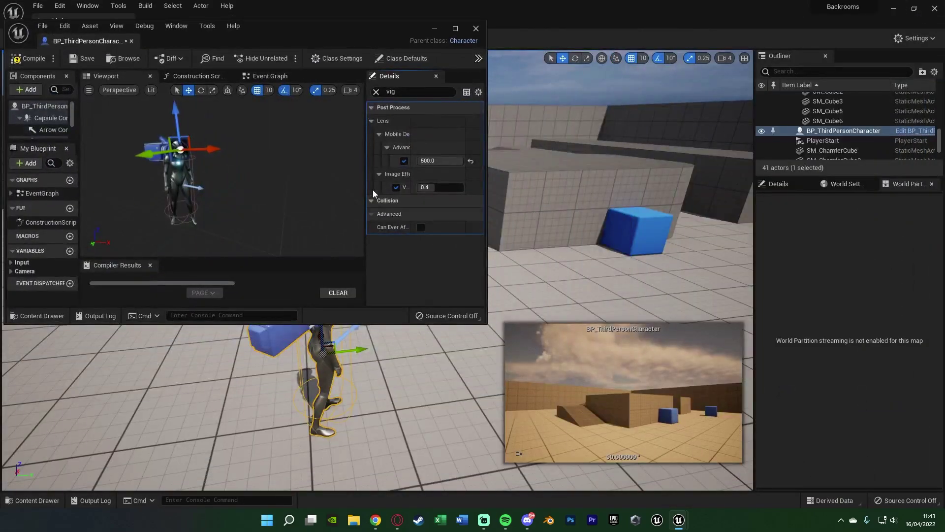
{"action": "left_click", "coordinate": [440, 187]}
{"action": "type", "text": "1"}
{"action": "key", "text": "Return"}
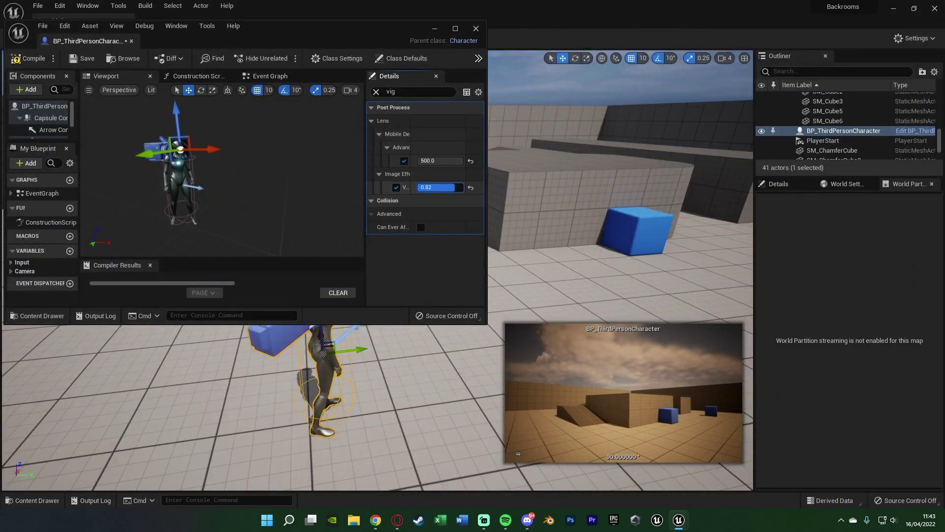
- Set the FPP Camera's Vignette Size to 100
{"action": "left_click", "coordinate": [440, 161]}
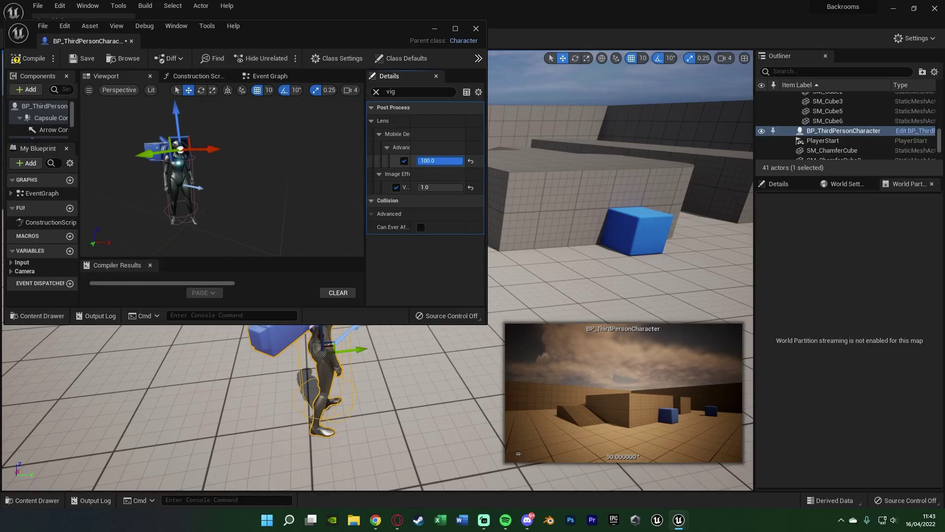
{"action": "type", "text": "100"}
{"action": "key", "text": "Return"}
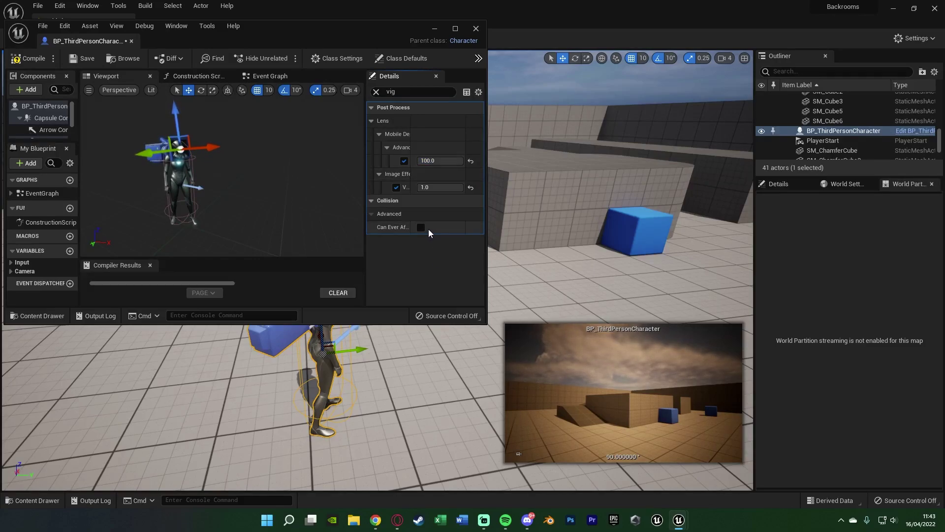
- Filter the details by "post proc" in the maximized blueprint editor and collapse Lens, Color Grading, Global Illumination, Reflections and Rendering Features
{"action": "double_click", "coordinate": [306, 24]}
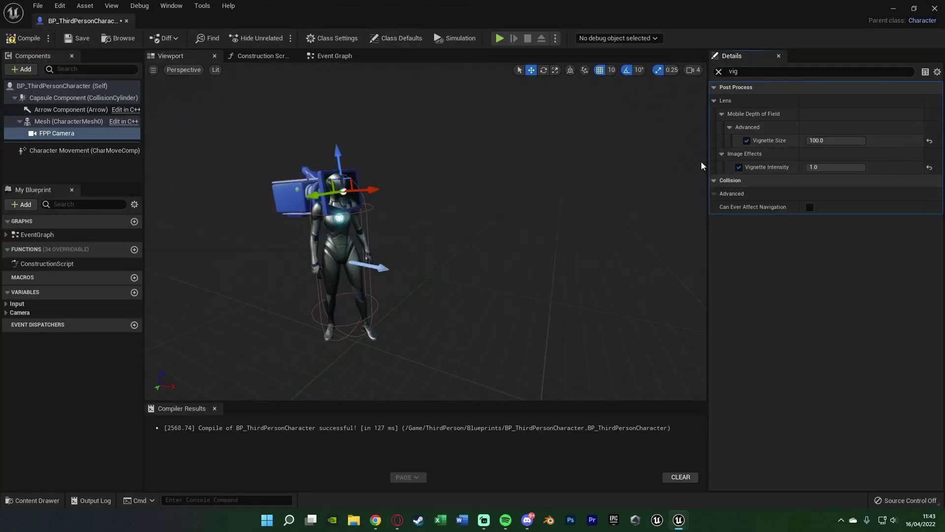
{"action": "left_click", "coordinate": [791, 73]}
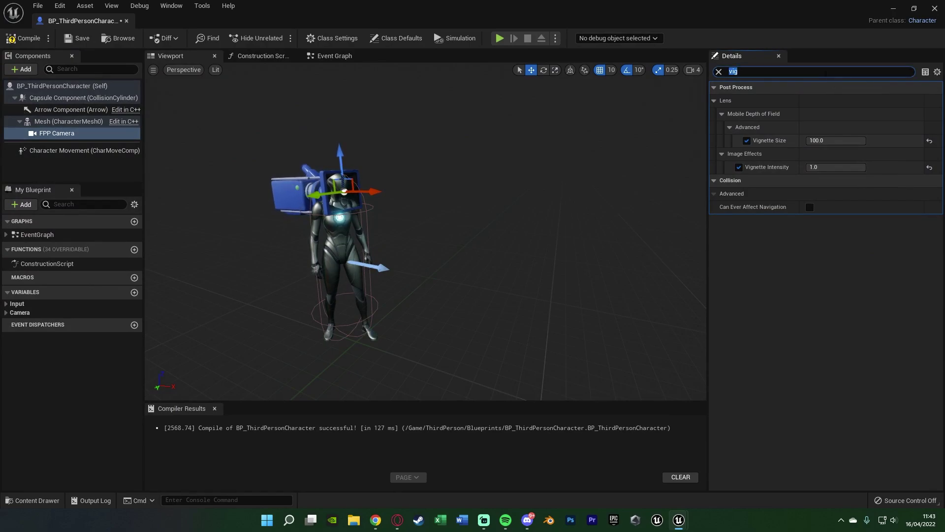
{"action": "type", "text": "post proc"}
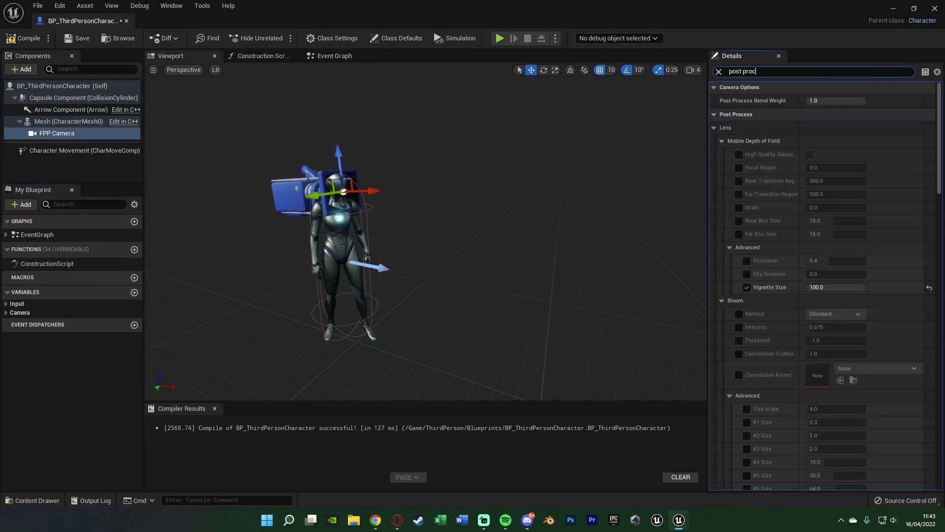
{"action": "left_click", "coordinate": [717, 128]}
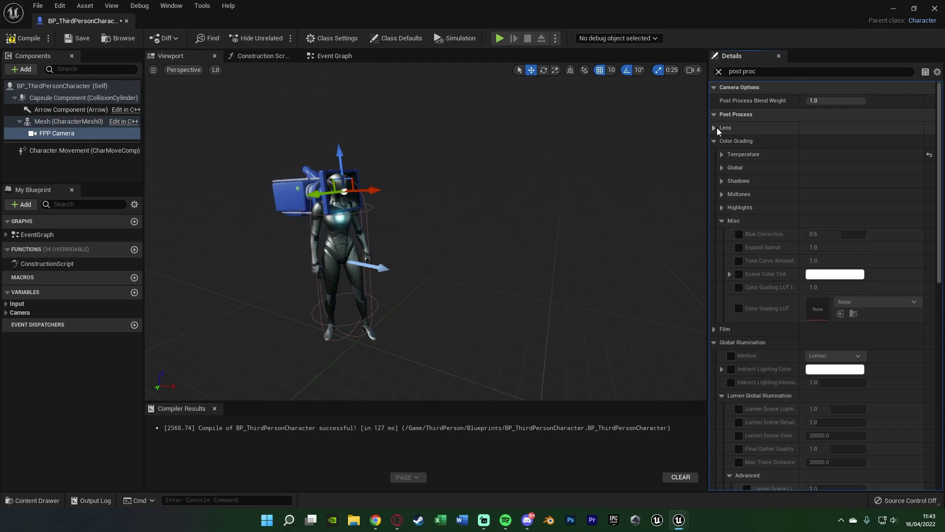
{"action": "left_click", "coordinate": [713, 140]}
{"action": "left_click", "coordinate": [714, 167]}
{"action": "left_click", "coordinate": [714, 181]}
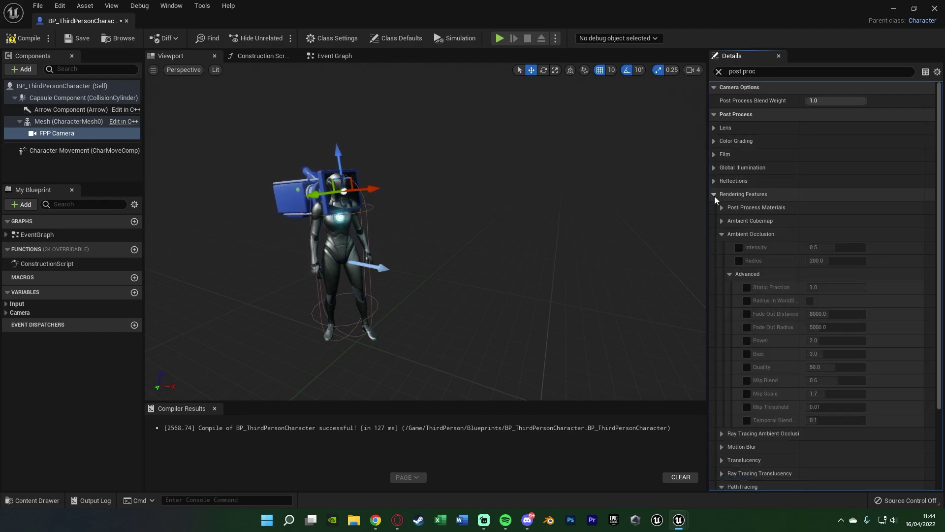
{"action": "left_click", "coordinate": [714, 194]}
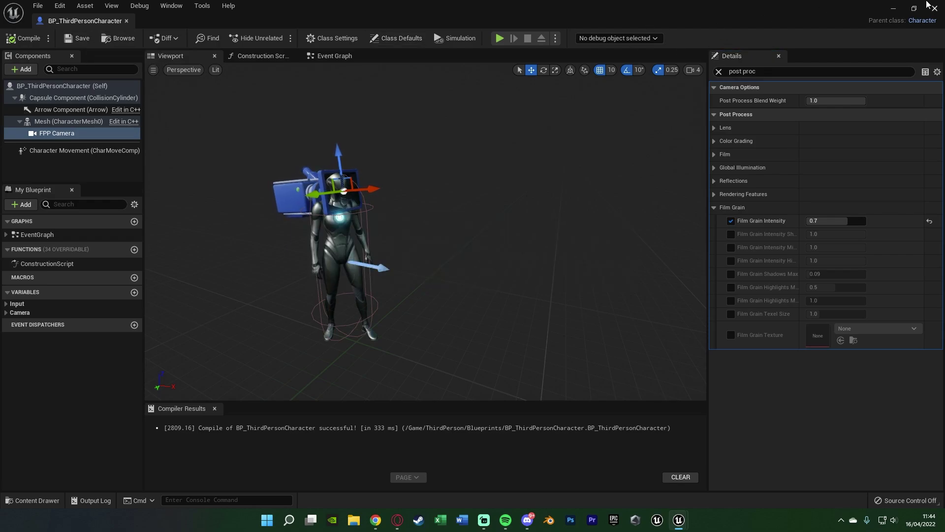
- Return to the level, delete the placed BP_ThirdPersonCharacter instance, and start playing the level
{"action": "left_click", "coordinate": [893, 9]}
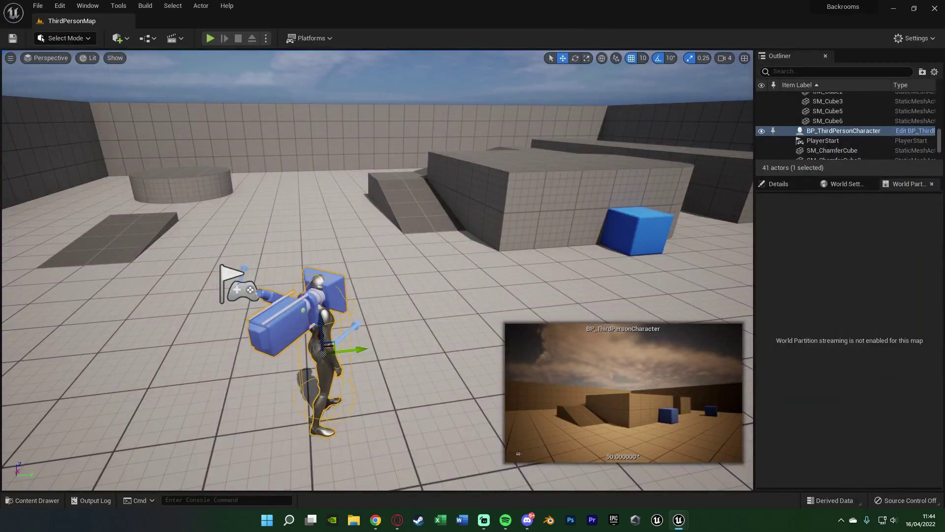
{"action": "right_click_drag", "start_coordinate": [355, 299], "coordinate": [389, 313]}
{"action": "key", "text": "Delete"}
{"action": "key", "text": "alt+p"}
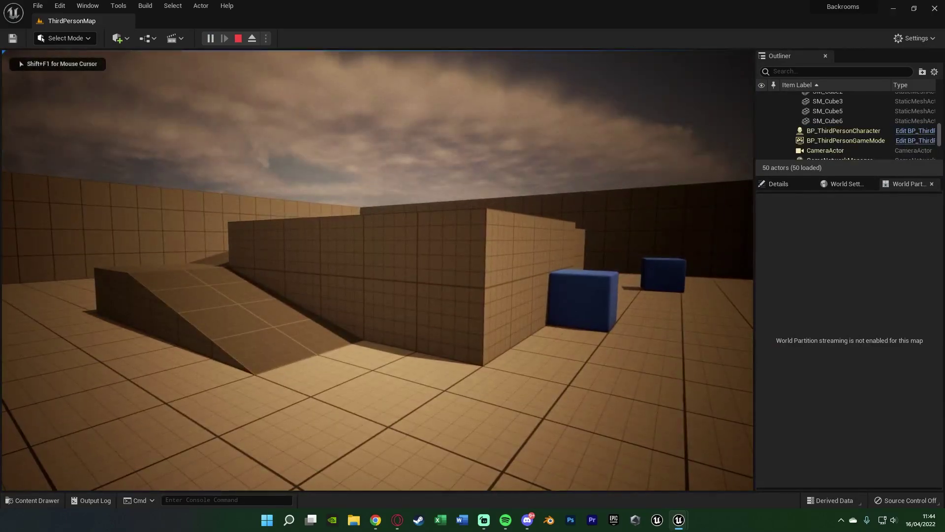
- Walk the character past the blue cubes and large blocks to examine the warm tint, grain and vignette in lit and shaded areas
{"action": "key", "text": "s"}
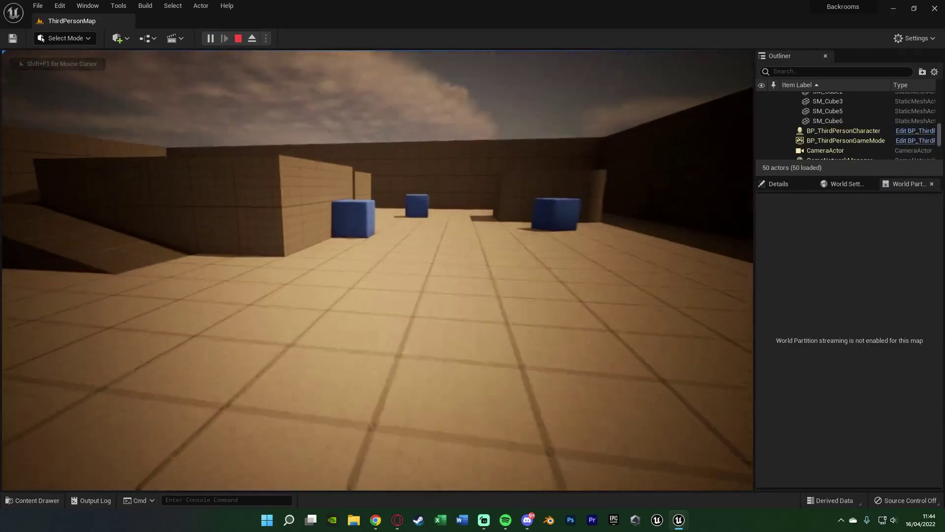
{"action": "key", "text": "w"}
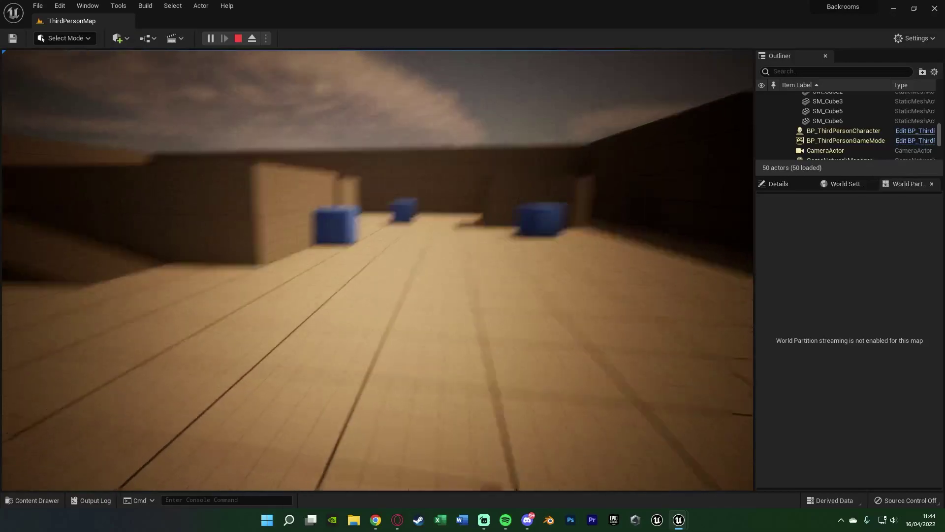
{"action": "key", "text": "w"}
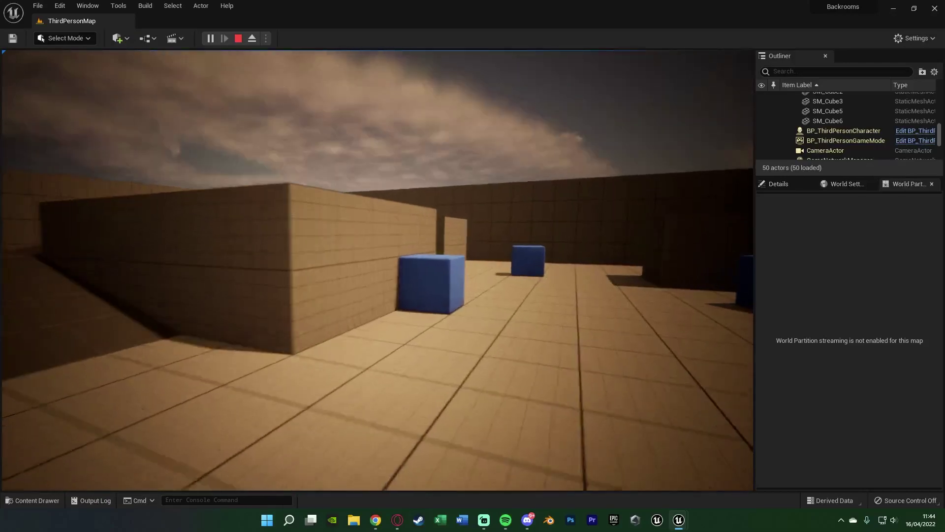
{"action": "key", "text": "w"}
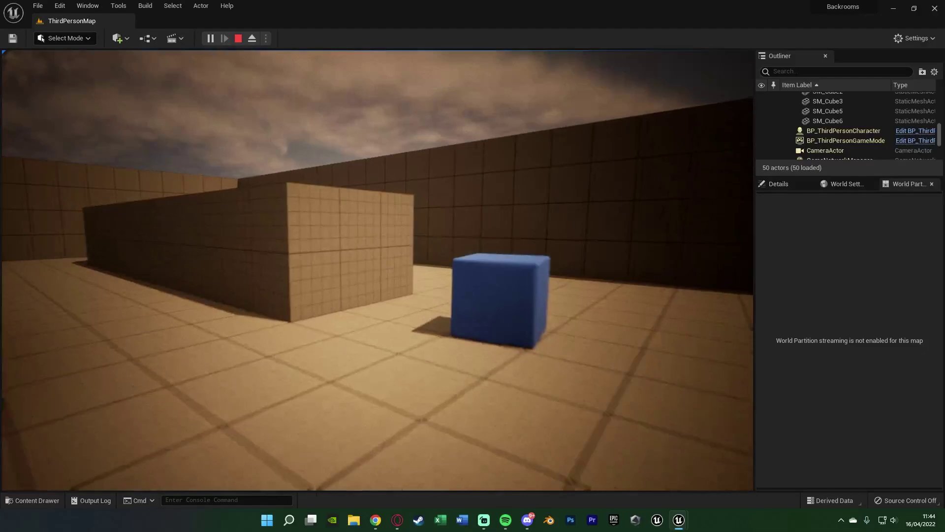
{"action": "key", "text": "w"}
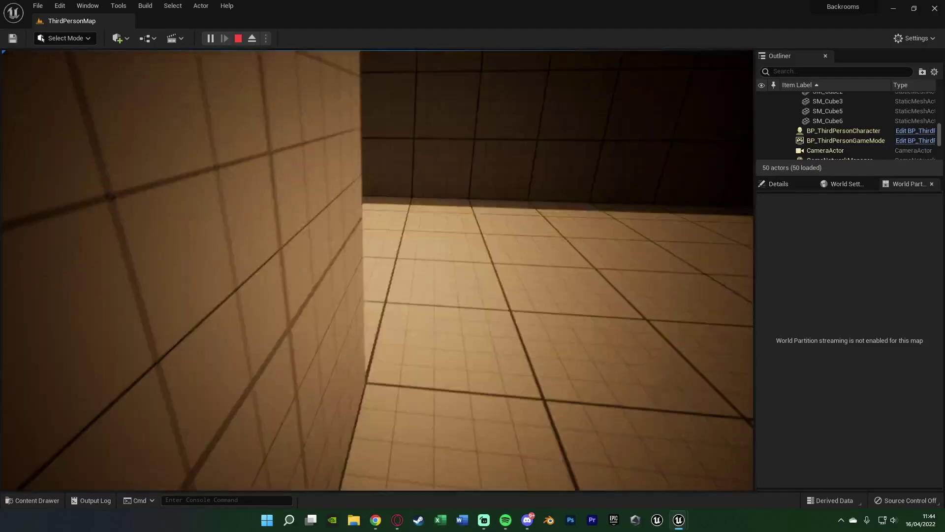
{"action": "key", "text": "w"}
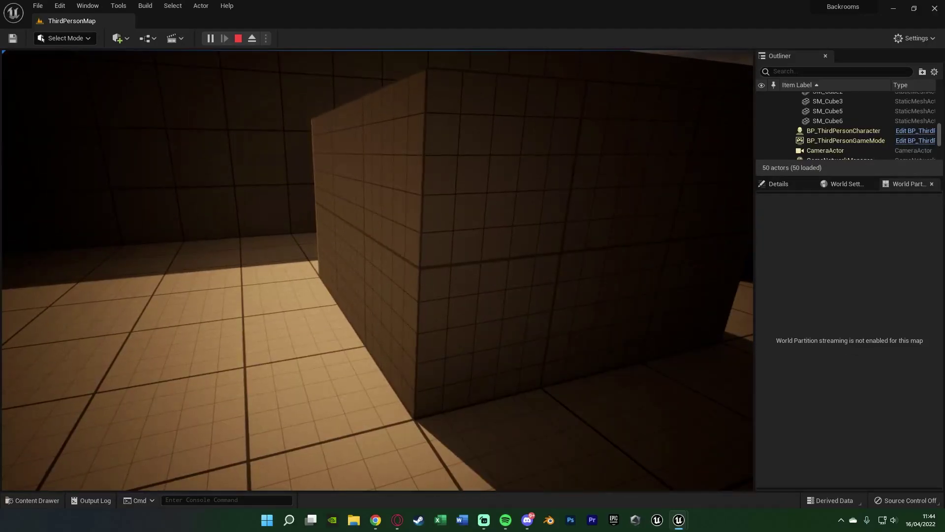
{"action": "key", "text": "s"}
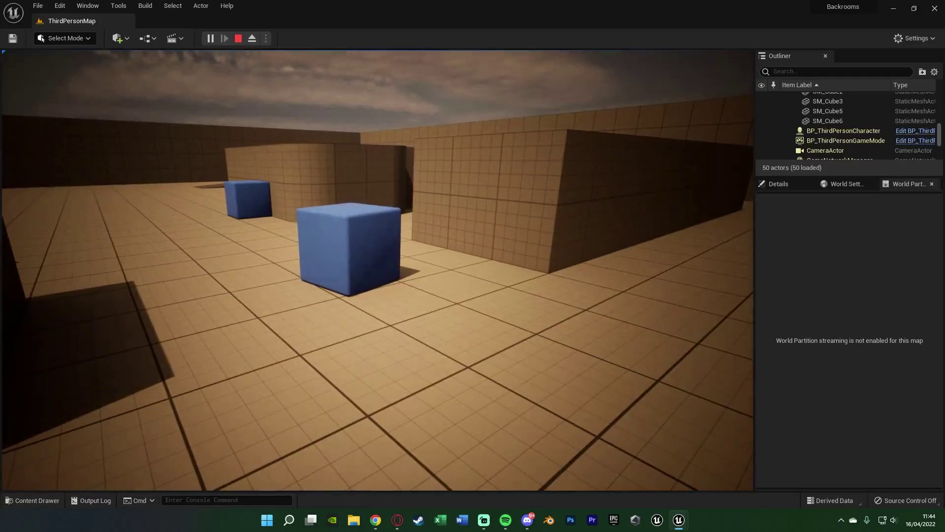
{"action": "key", "text": "s"}
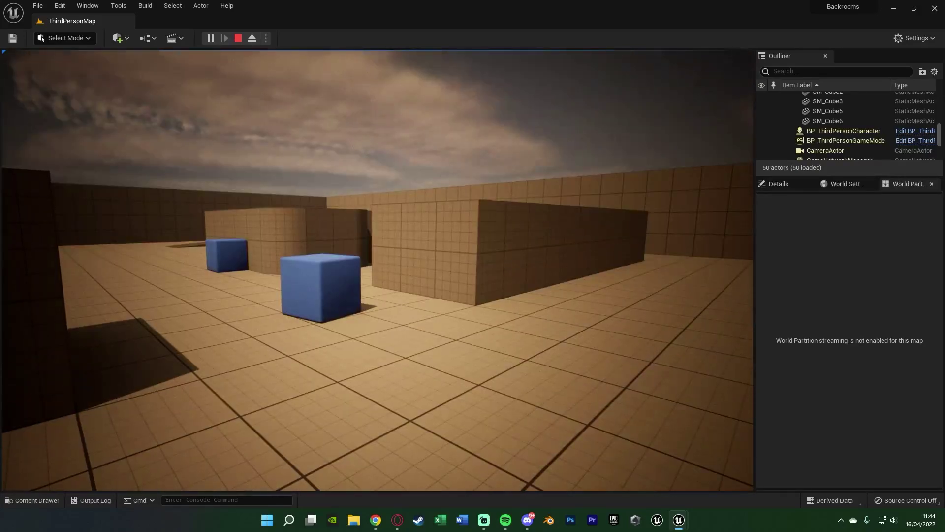
- Jump and run across the open floor, round platform, ramp and raised blocks to check the camera look in motion
{"action": "key", "text": "w"}
{"action": "key", "text": "space"}
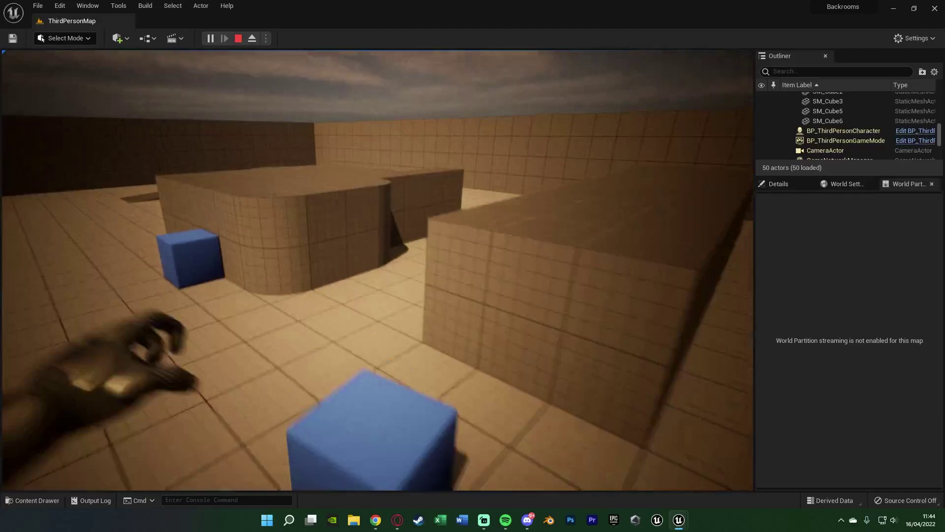
{"action": "key", "text": "w"}
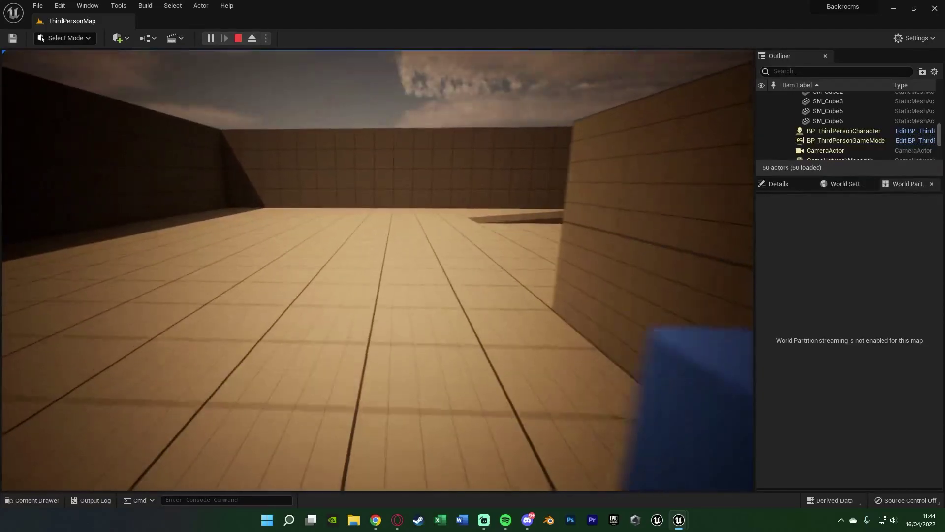
{"action": "key", "text": "w"}
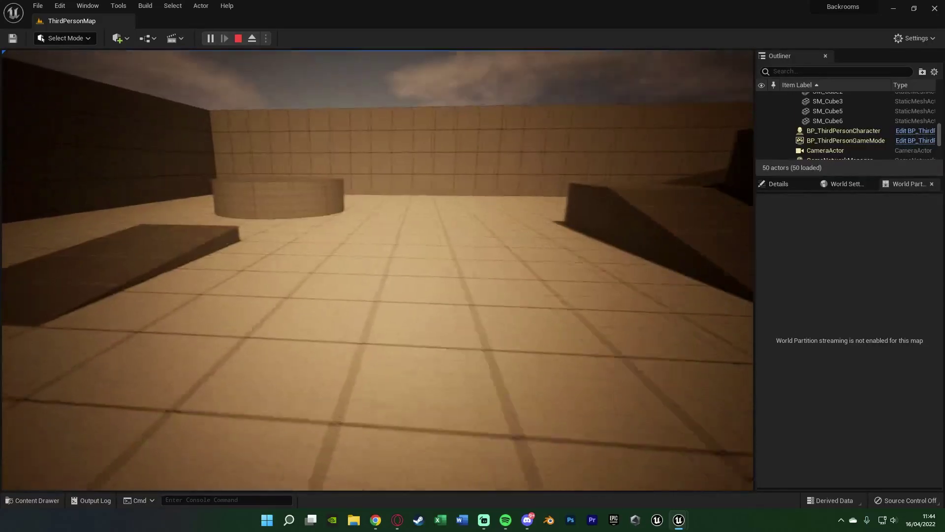
{"action": "key", "text": "w"}
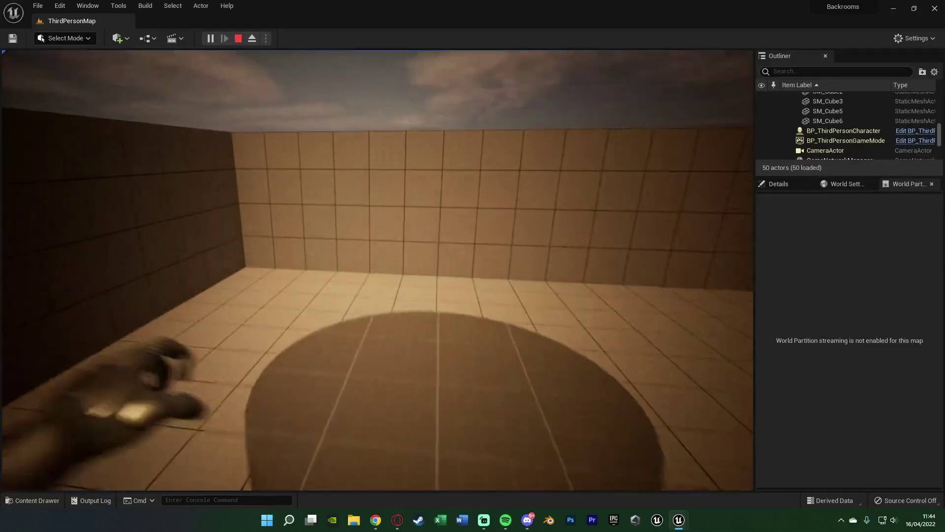
{"action": "key", "text": "w"}
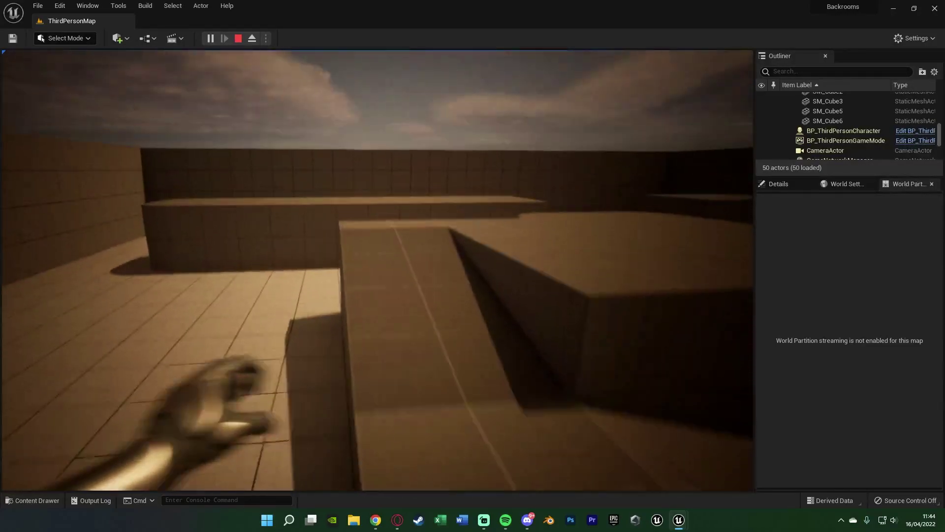
{"action": "key", "text": "w"}
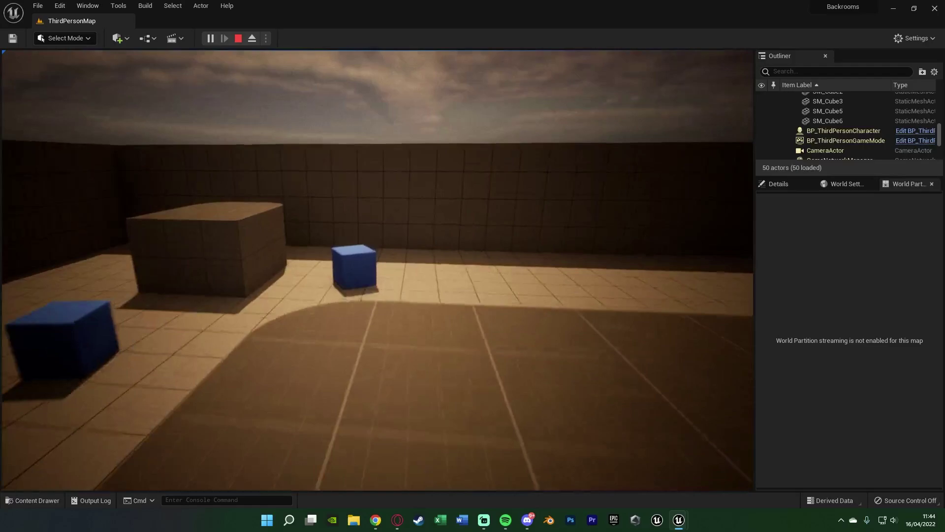
{"action": "key", "text": "w"}
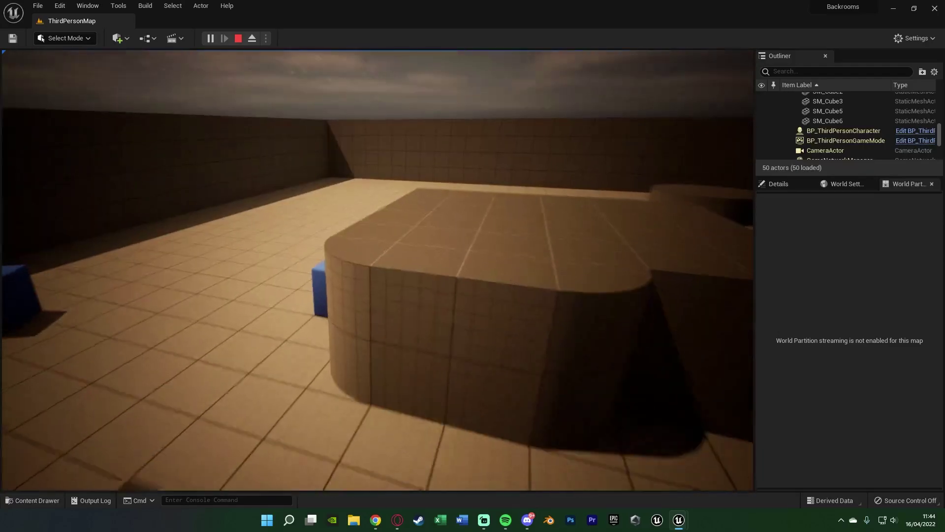
{"action": "key", "text": "w"}
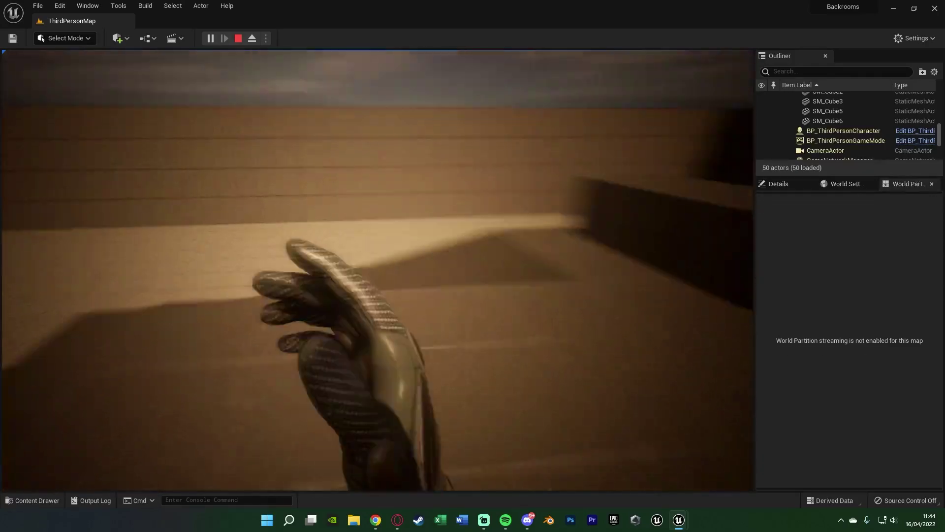
{"action": "key", "text": "w"}
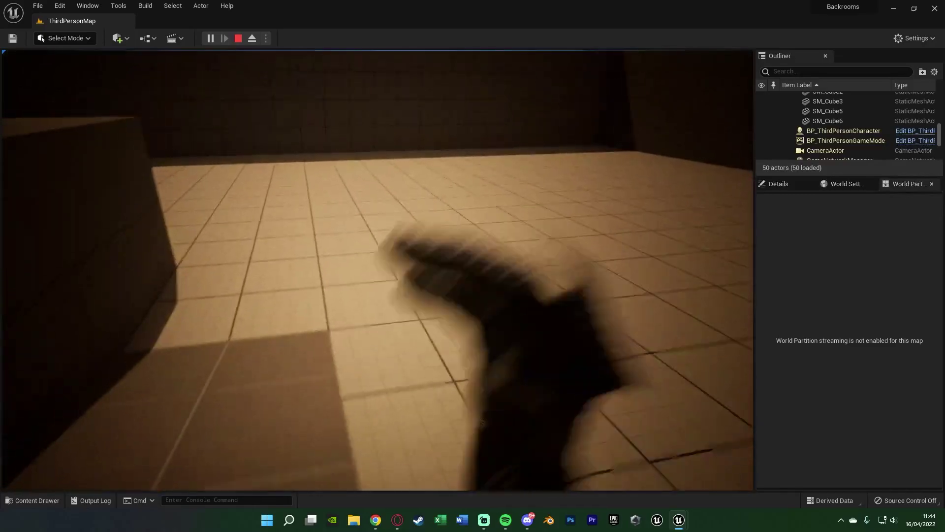
- Make another lap over the low ramp, raised platform and dark wall corner to review the Backrooms-style camera effect
{"action": "key", "text": "w"}
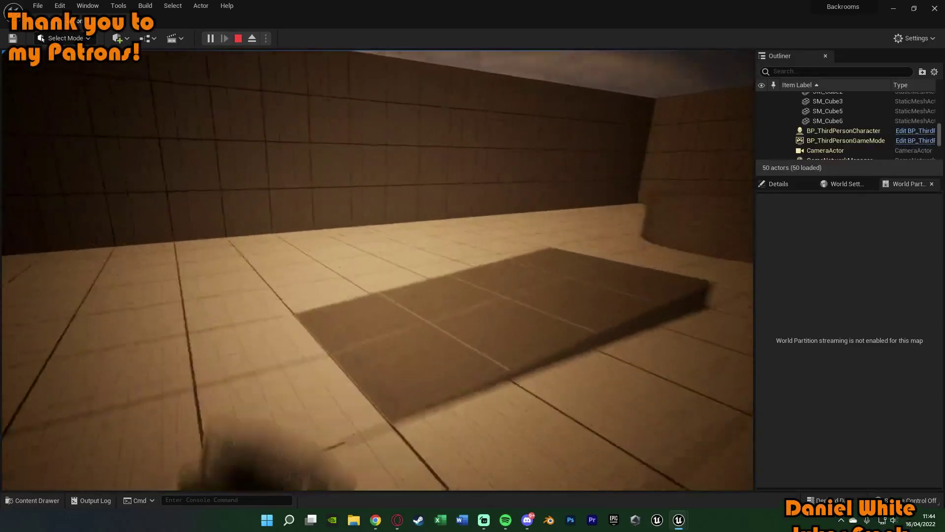
{"action": "key", "text": "w"}
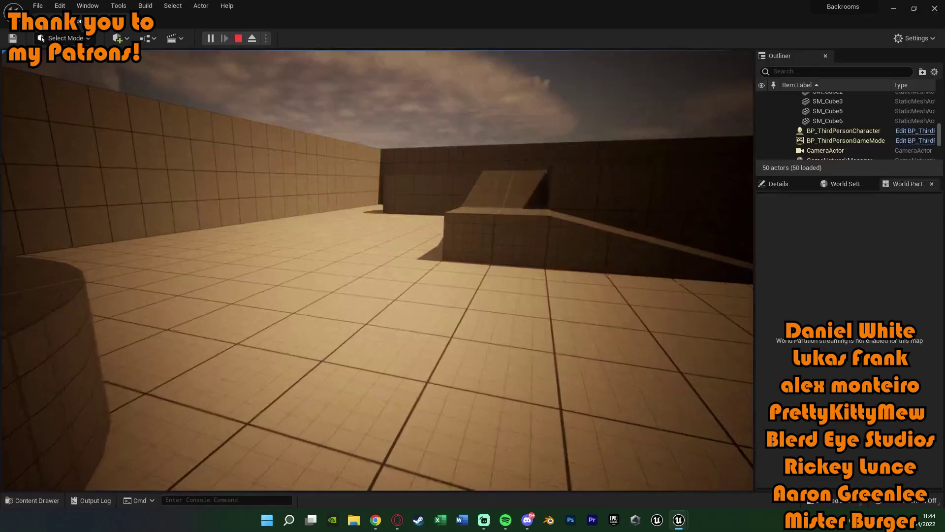
{"action": "key", "text": "w"}
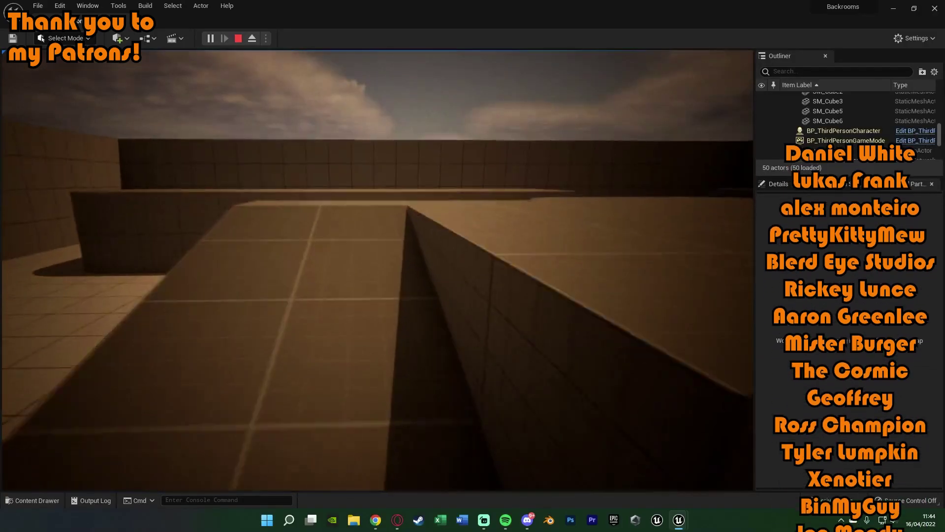
{"action": "key", "text": "w"}
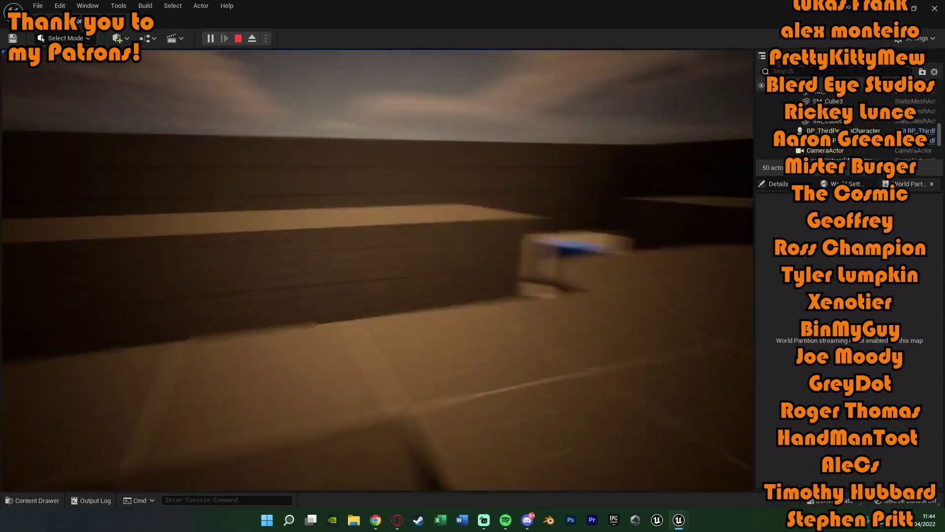
{"action": "key", "text": "w"}
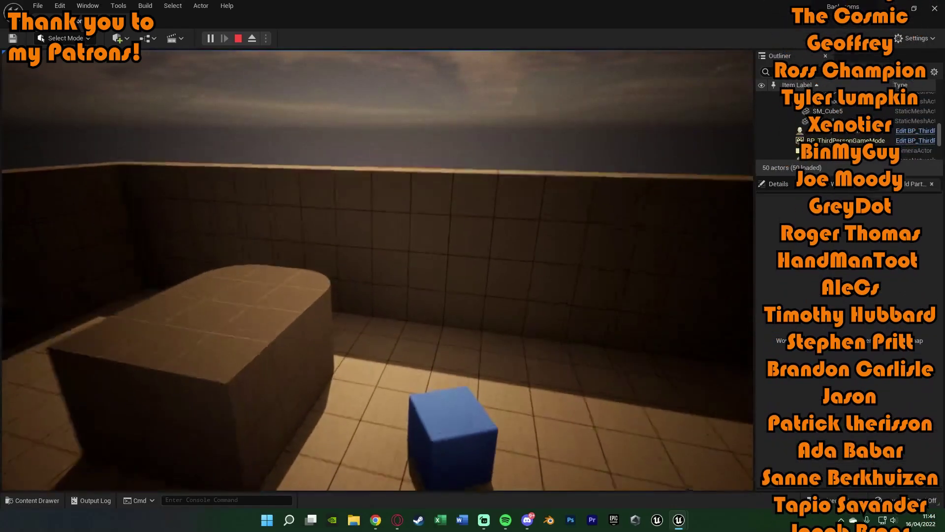
{"action": "key", "text": "w"}
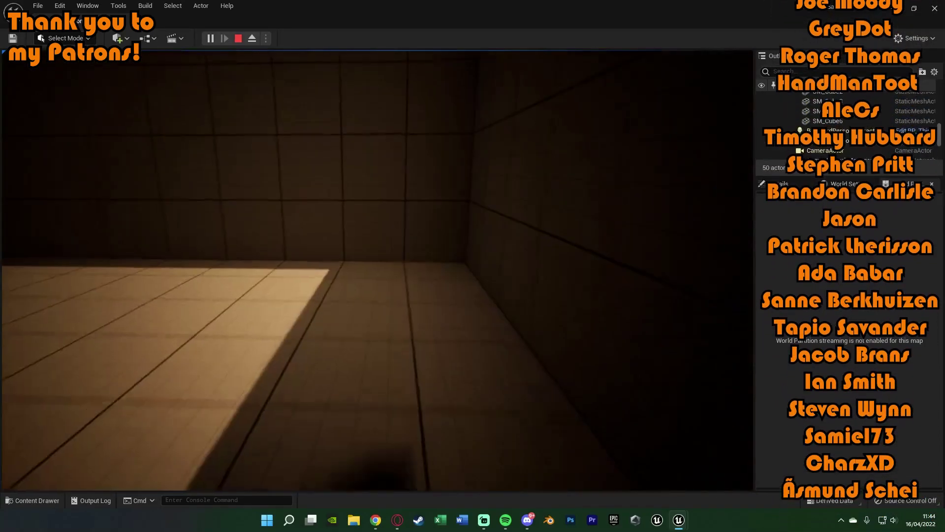
{"action": "key", "text": "w"}
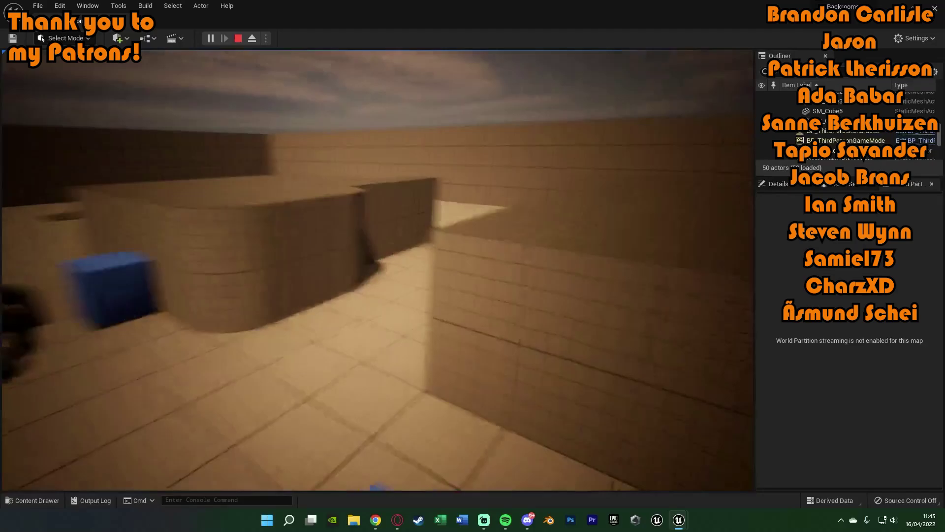
{"action": "key", "text": "w"}
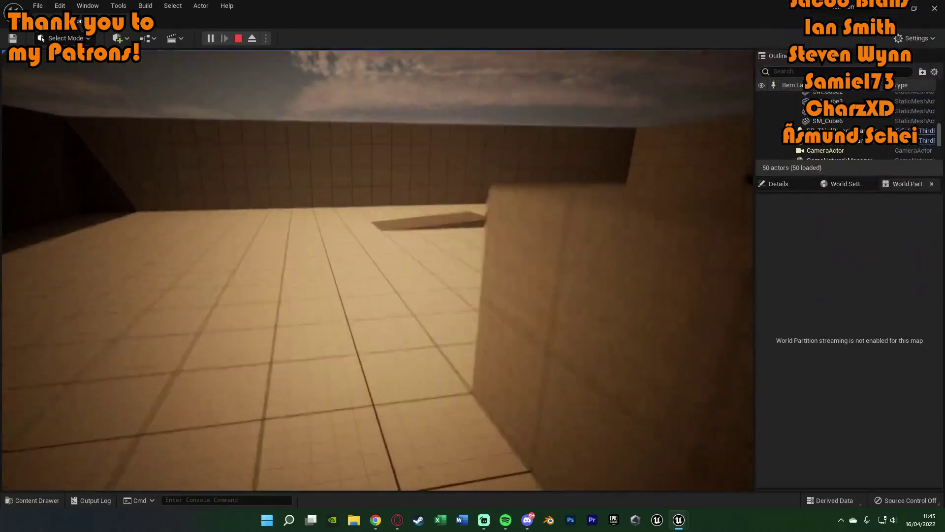